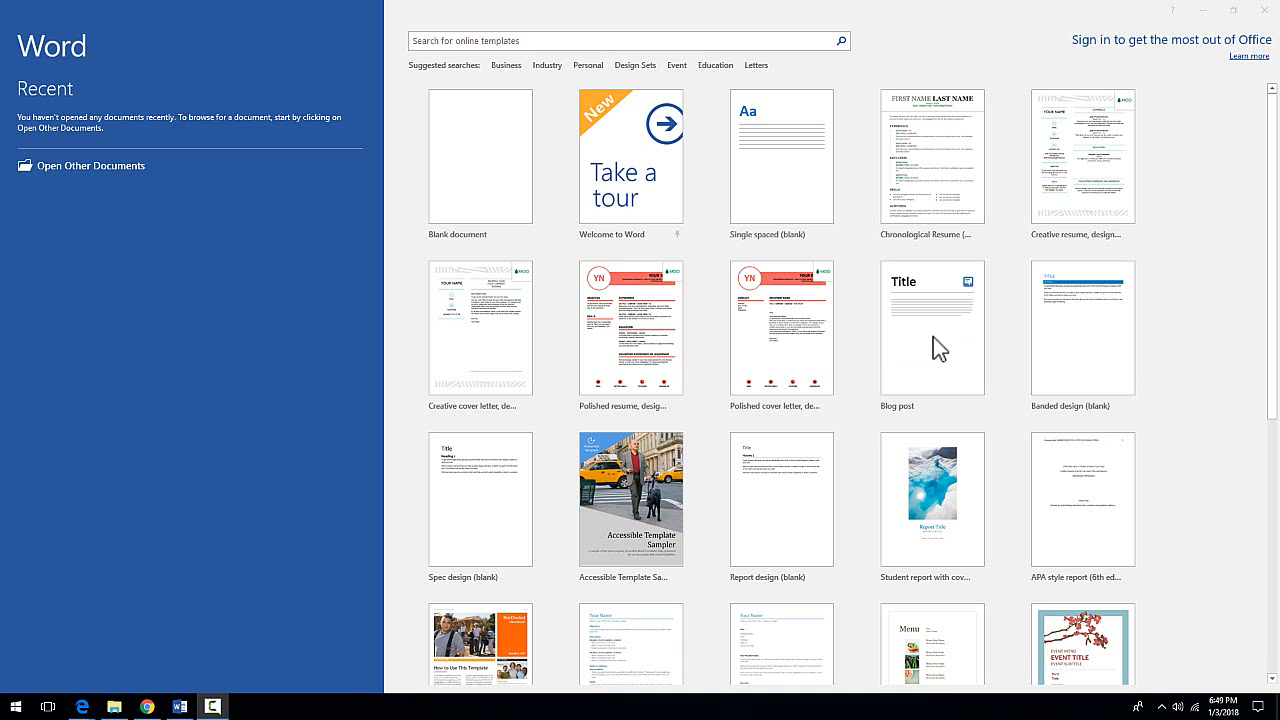
Create a new blank document.
{"action": "left_click", "coordinate": [475, 192]}
{"action": "left_click", "coordinate": [474, 190]}
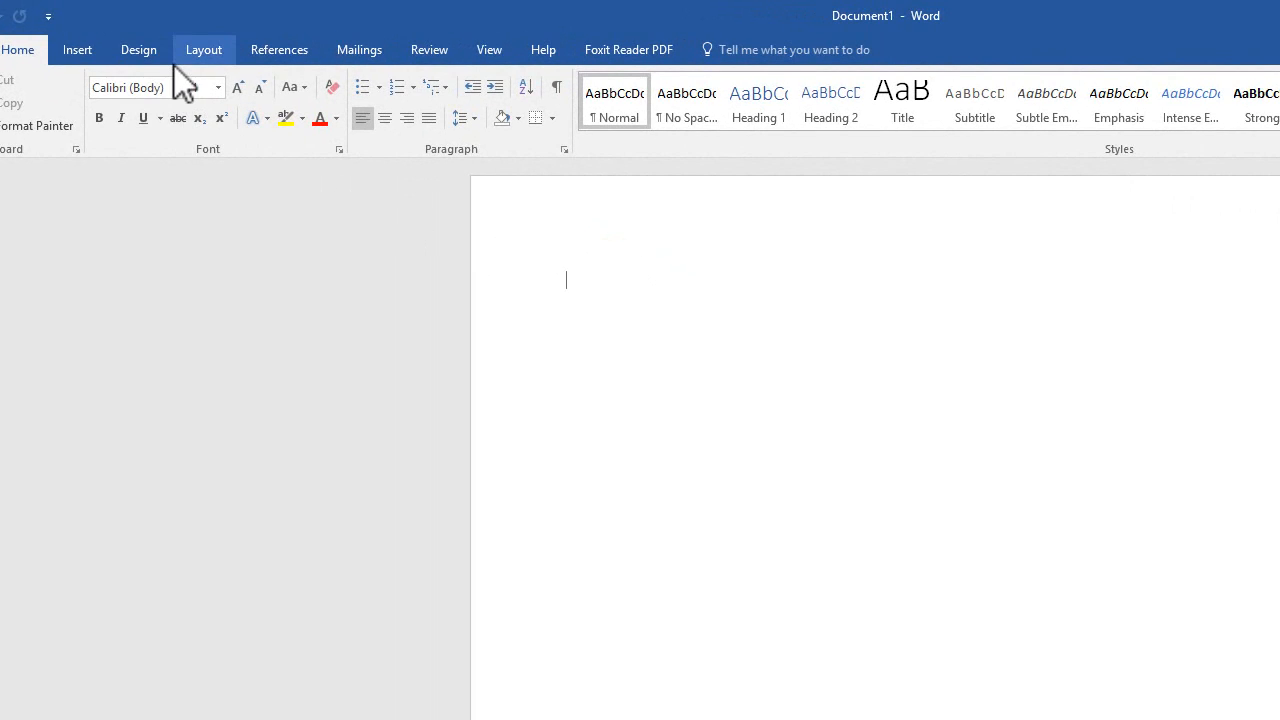
{"action": "left_click", "coordinate": [765, 336]}
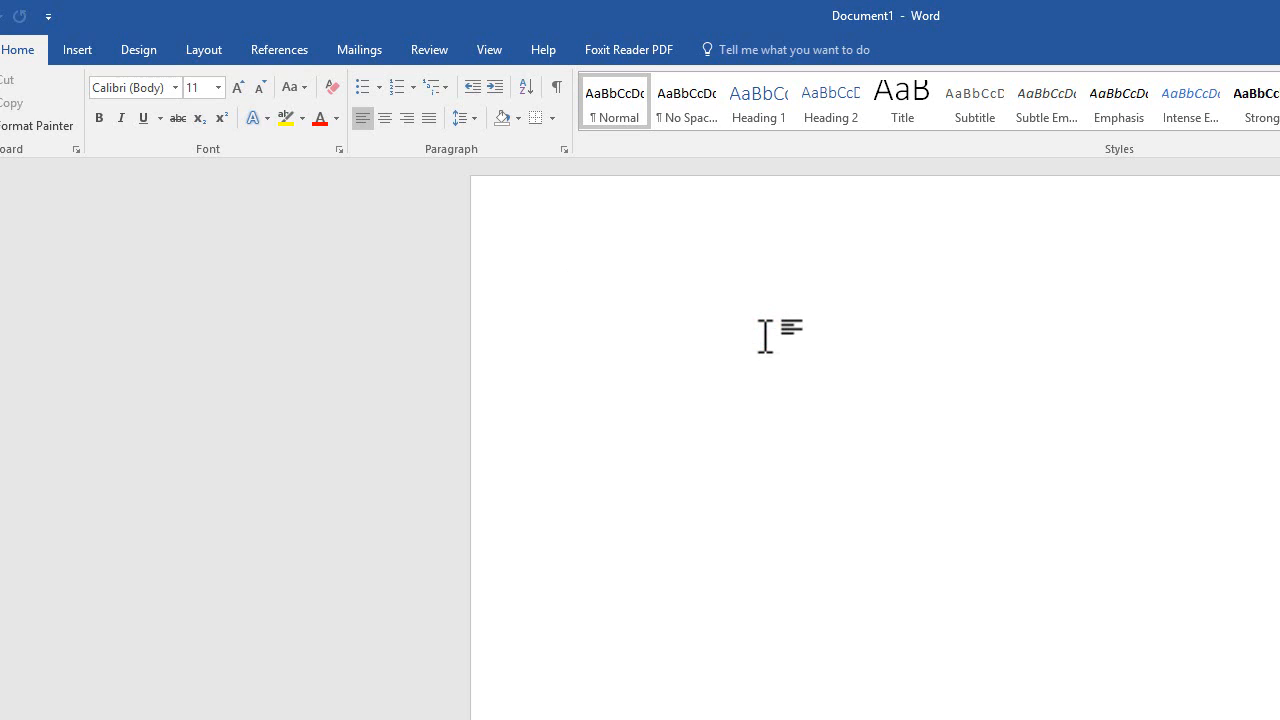
{"action": "type", "text": "Hey This works"}
{"action": "key", "text": "BackSpace"}
{"action": "key", "text": "BackSpace"}
{"action": "key", "text": "BackSpace"}
{"action": "key", "text": "BackSpace"}
{"action": "key", "text": "BackSpace"}
{"action": "key", "text": "BackSpace"}
{"action": "key", "text": "BackSpace"}
{"action": "key", "text": "BackSpace"}
{"action": "key", "text": "BackSpace"}
{"action": "key", "text": "BackSpace"}
{"action": "key", "text": "BackSpace"}
{"action": "key", "text": "BackSpace"}
{"action": "key", "text": "BackSpace"}
{"action": "key", "text": "BackSpace"}
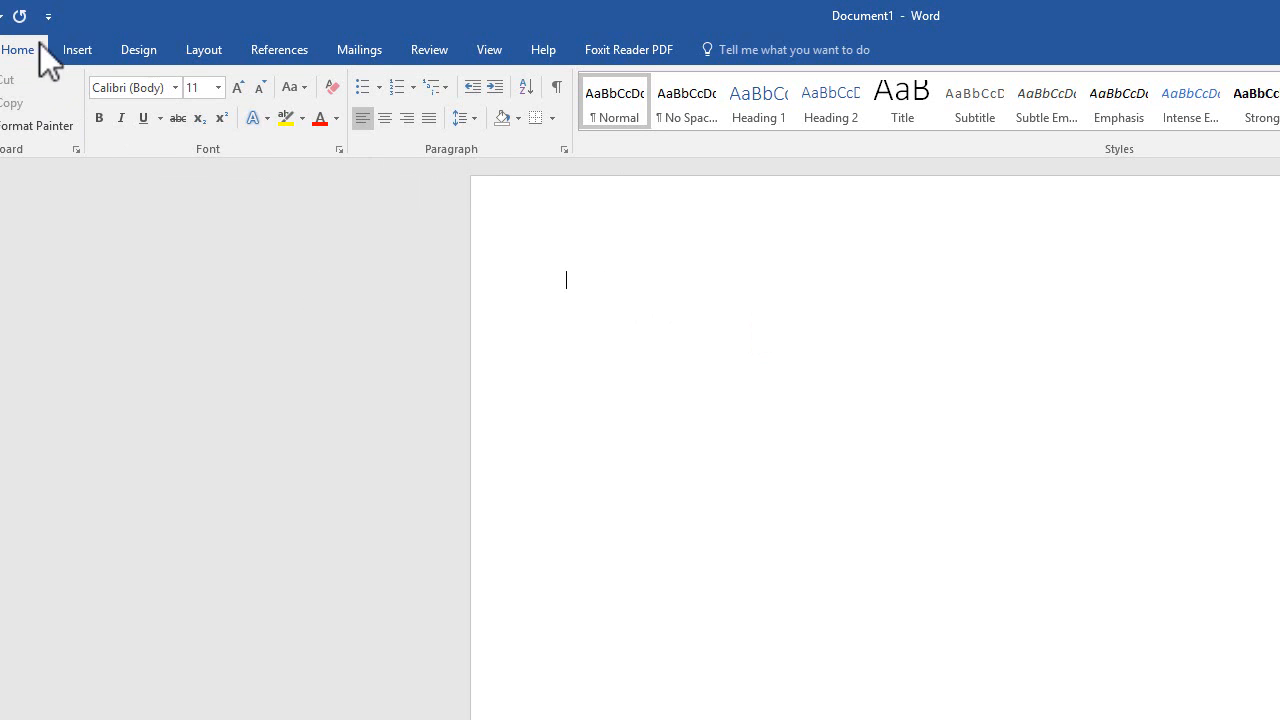
Start a new source in the Source Manager and set its type to Book.
{"action": "left_click", "coordinate": [257, 49]}
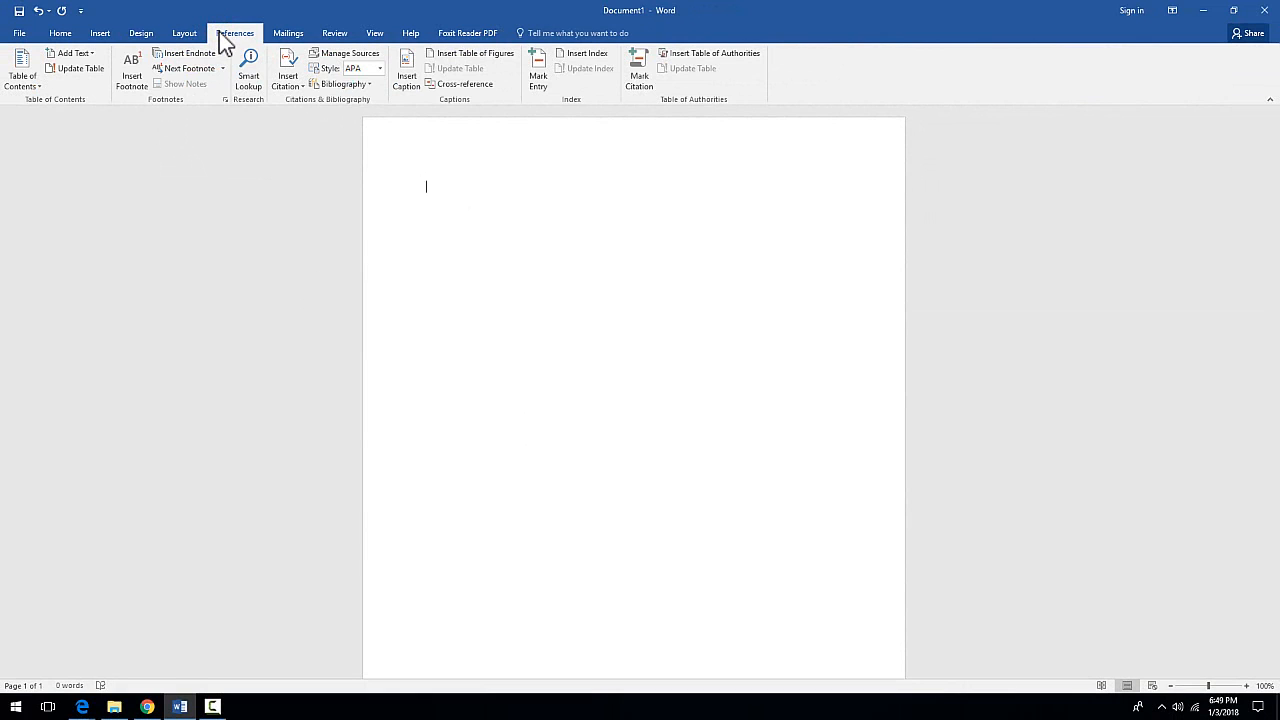
{"action": "left_click", "coordinate": [329, 54]}
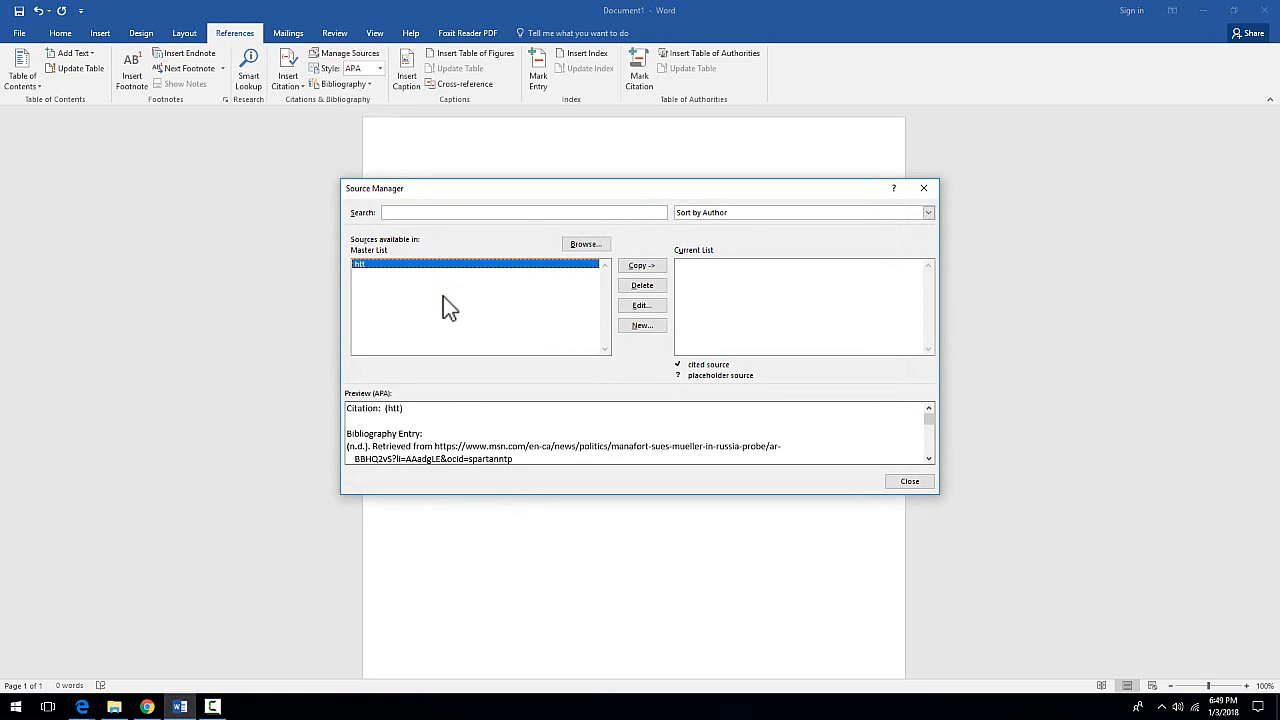
{"action": "left_click", "coordinate": [642, 325]}
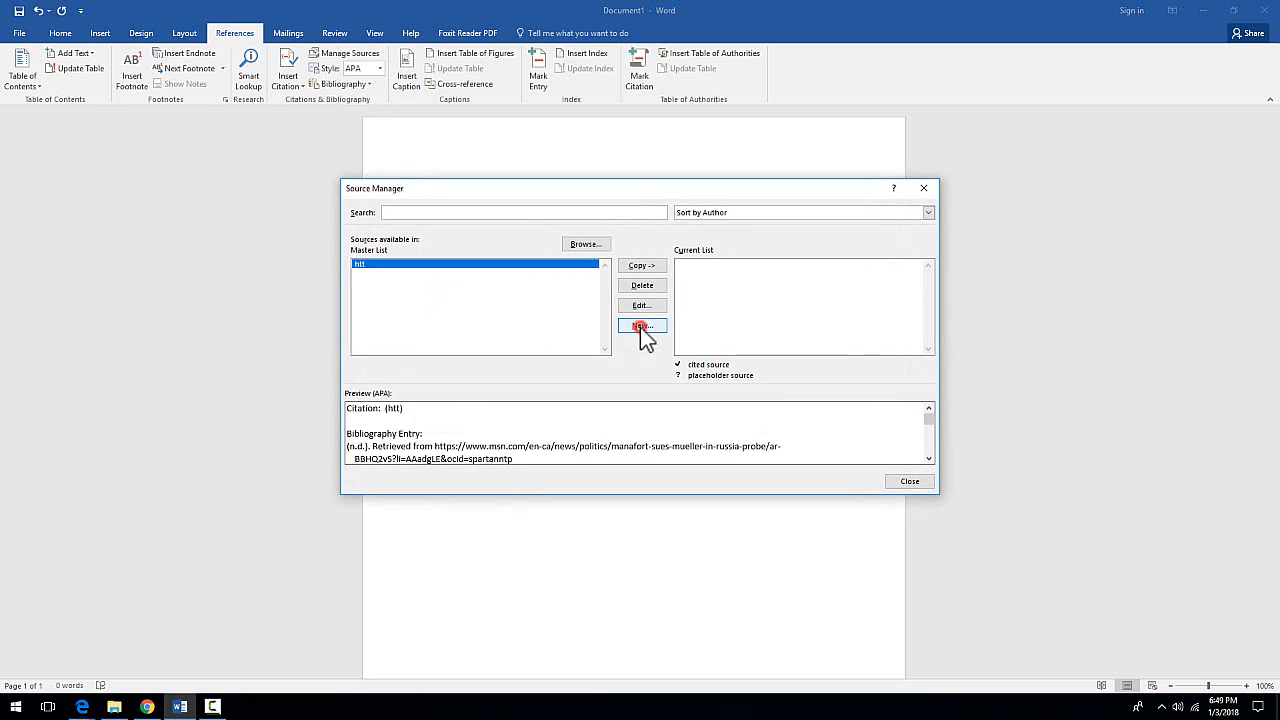
{"action": "left_click_drag", "start_coordinate": [614, 232], "coordinate": [565, 228]}
{"action": "left_click", "coordinate": [583, 249]}
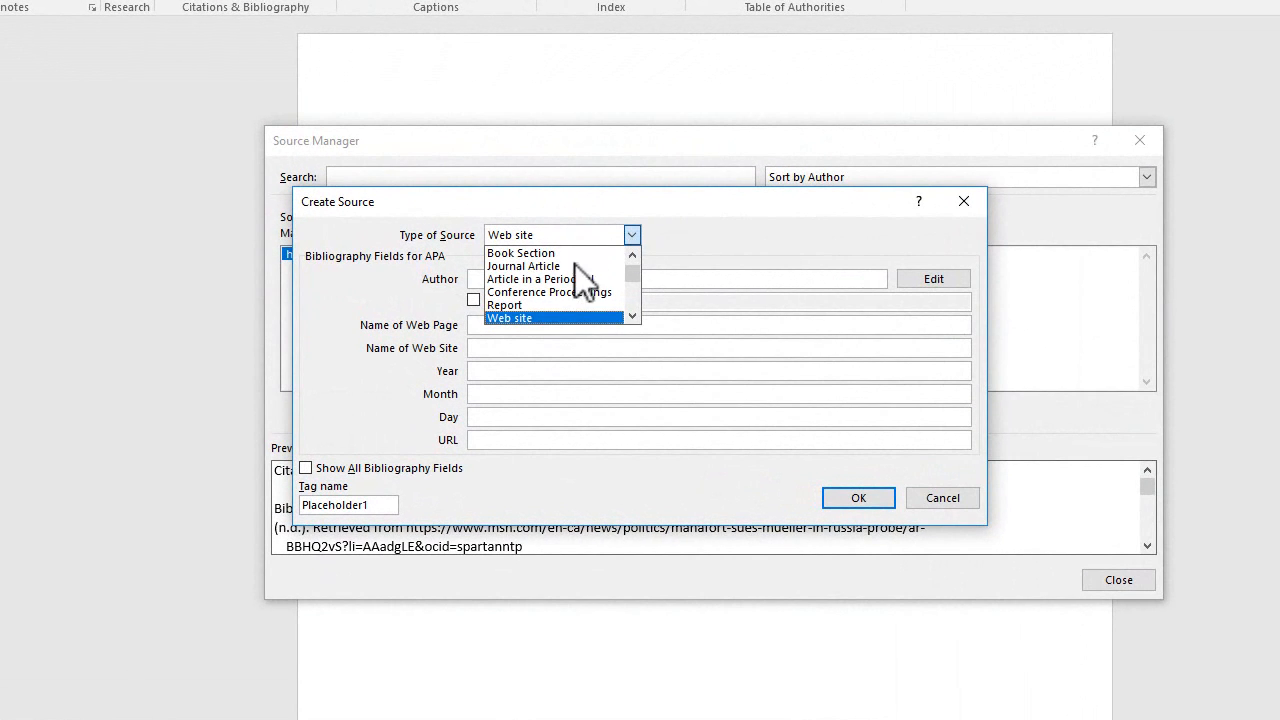
{"action": "scroll", "coordinate": [546, 310], "scroll_direction": "up", "scroll_amount": 1}
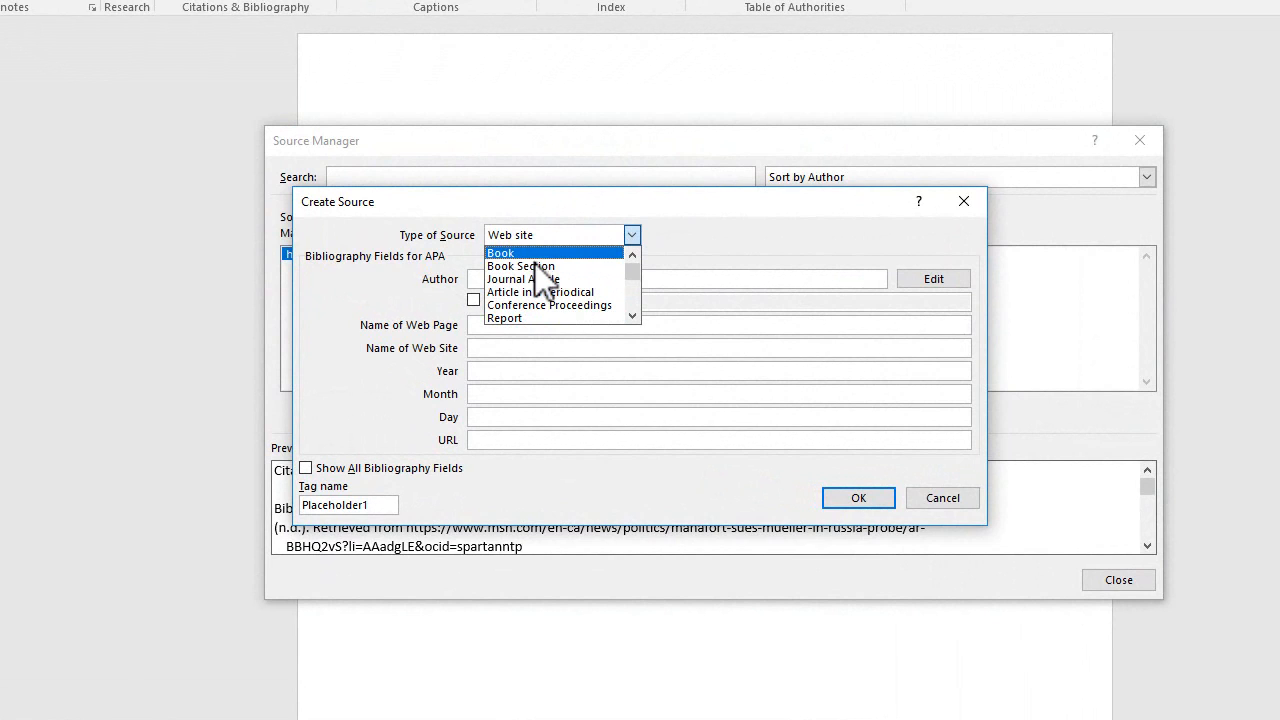
{"action": "scroll", "coordinate": [534, 262], "scroll_direction": "down", "scroll_amount": 1}
{"action": "scroll", "coordinate": [538, 271], "scroll_direction": "down", "scroll_amount": 4}
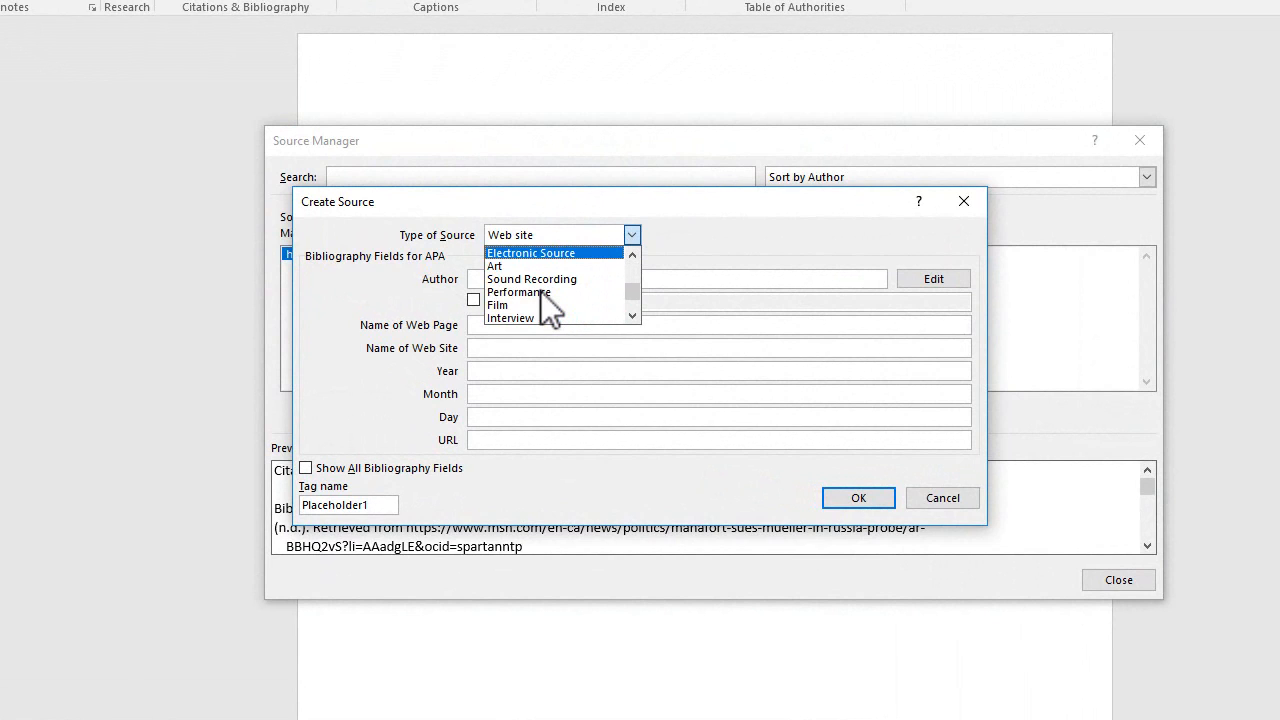
{"action": "scroll", "coordinate": [541, 291], "scroll_direction": "up", "scroll_amount": 4}
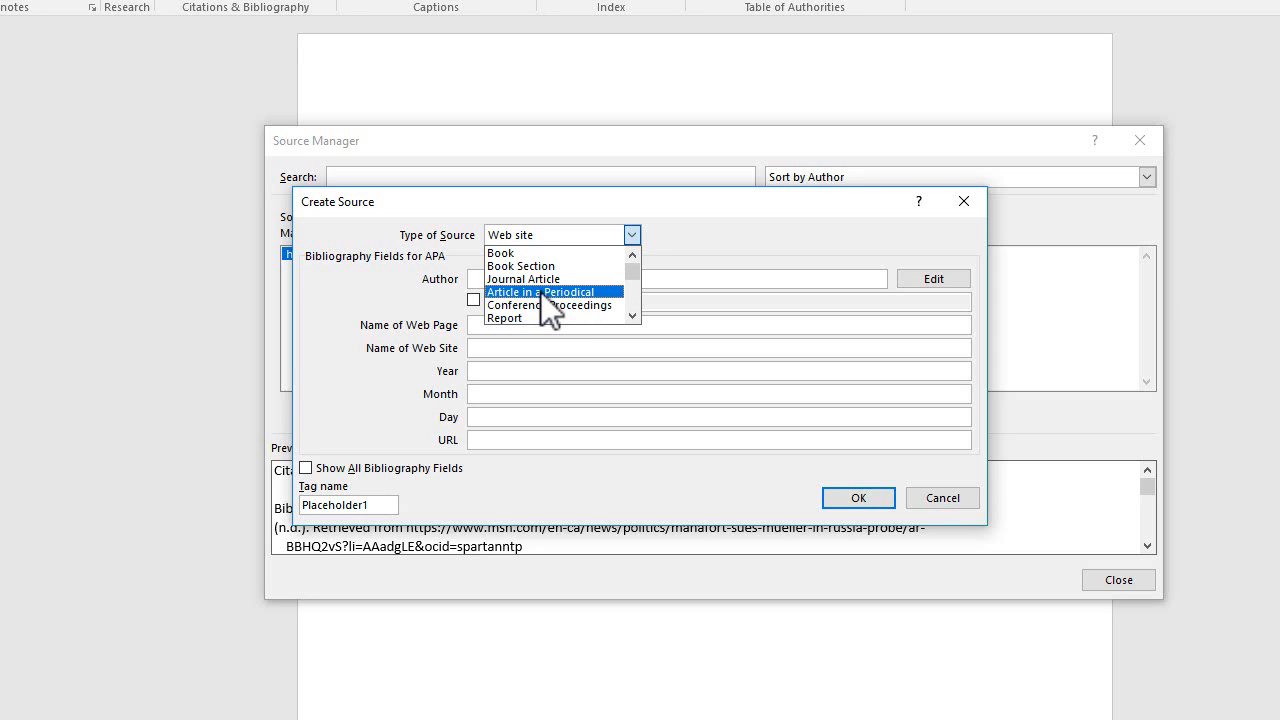
{"action": "left_click", "coordinate": [541, 257]}
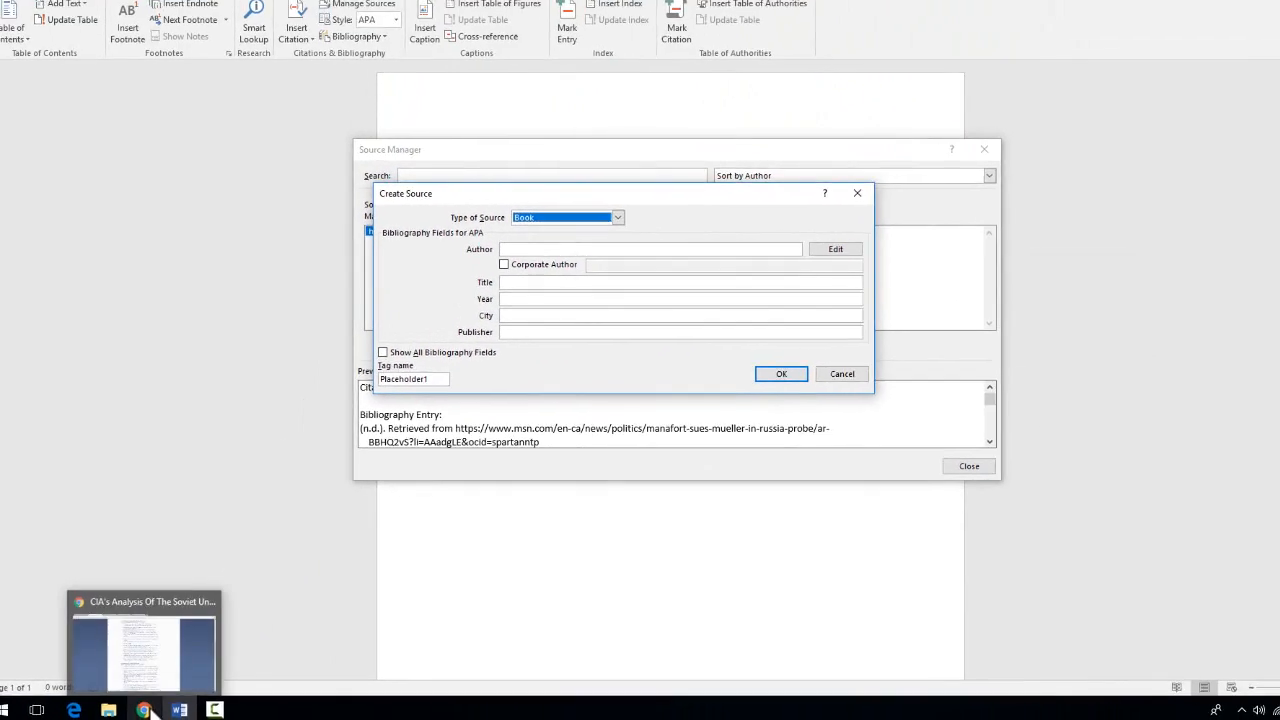
Switch to Chrome and review the author, publication date and publisher of Columbus Day on the ISBN Search page.
{"action": "left_click", "coordinate": [128, 716]}
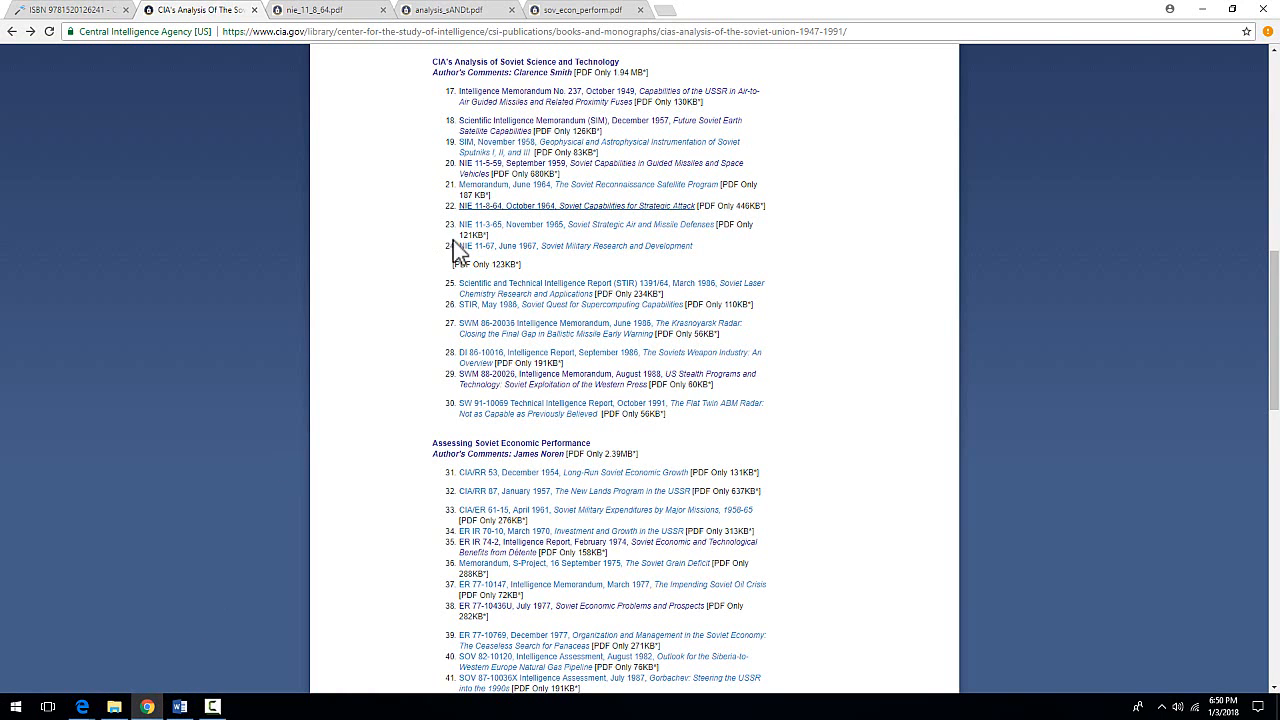
{"action": "left_click", "coordinate": [65, 12]}
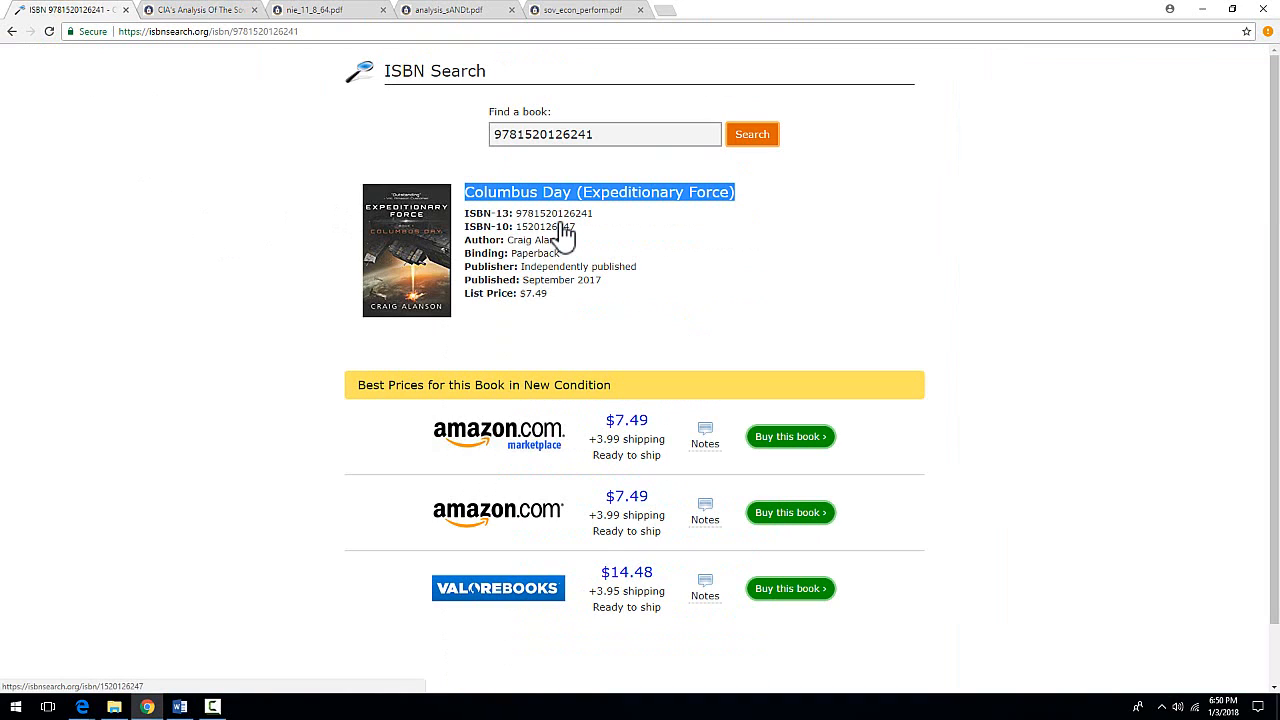
{"action": "left_click_drag", "start_coordinate": [571, 240], "coordinate": [514, 240]}
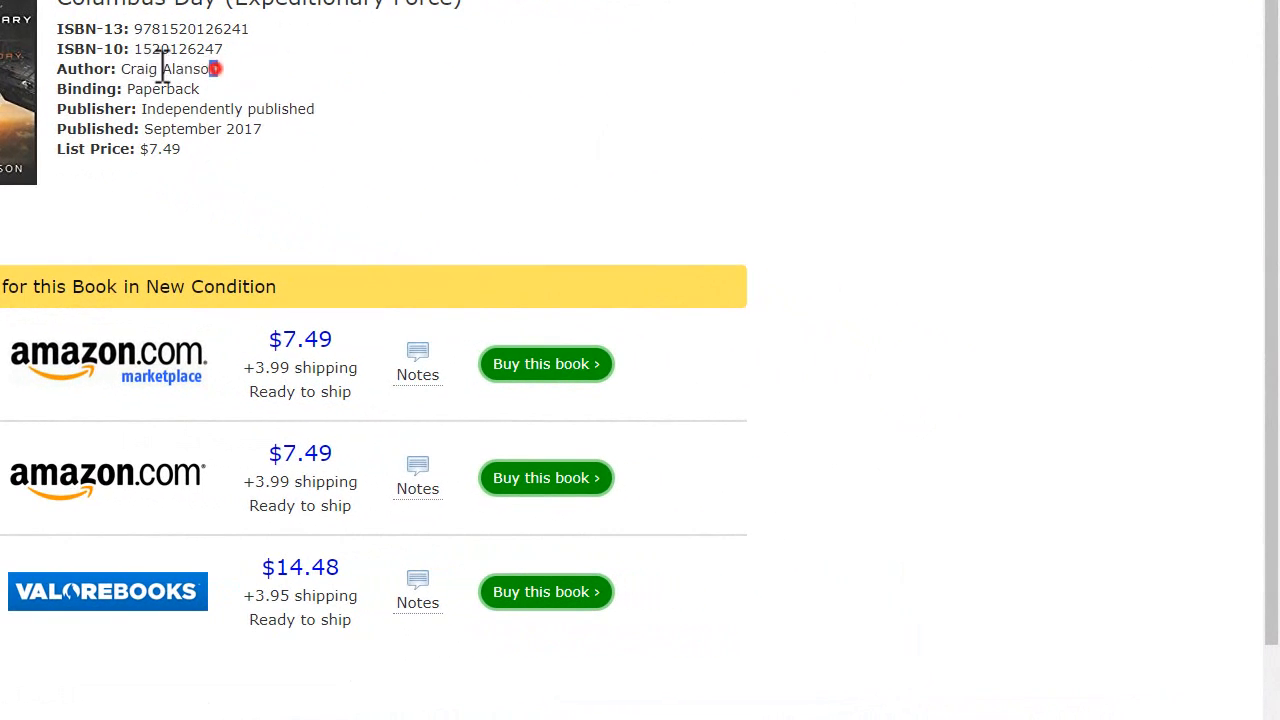
{"action": "left_click_drag", "start_coordinate": [134, 68], "coordinate": [121, 69]}
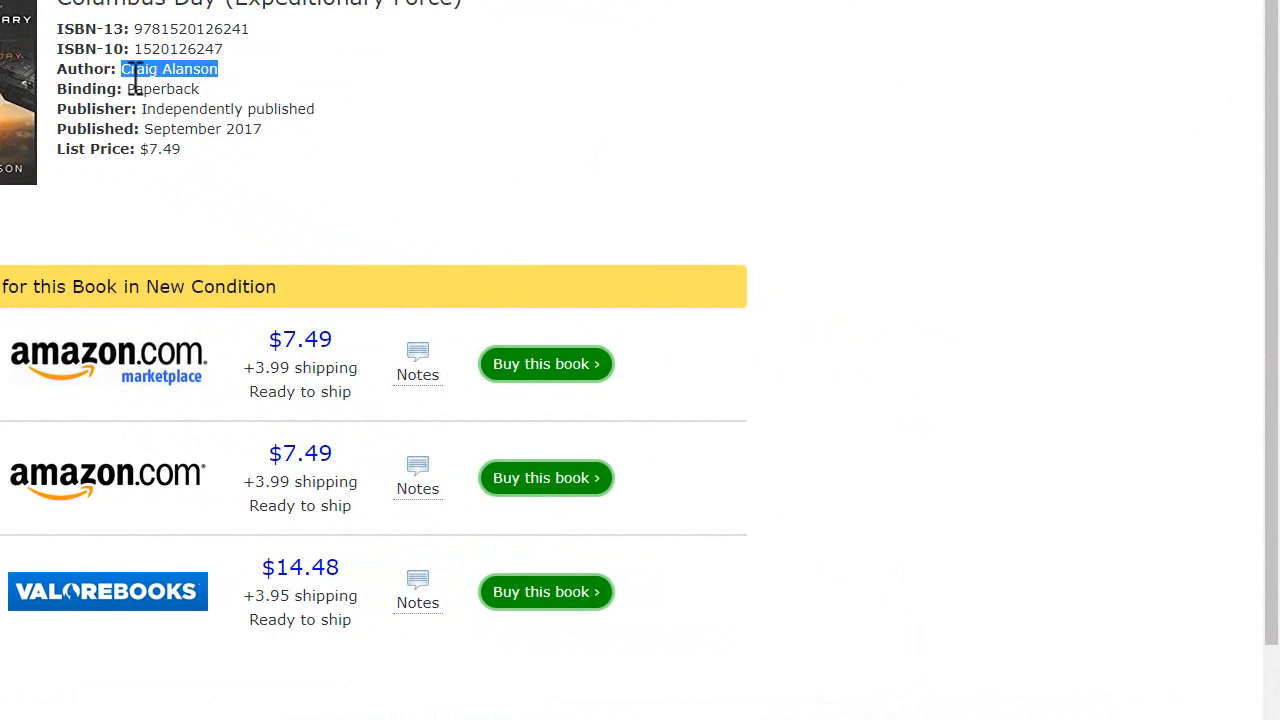
{"action": "left_click", "coordinate": [197, 125]}
{"action": "left_click_drag", "start_coordinate": [263, 130], "coordinate": [149, 130]}
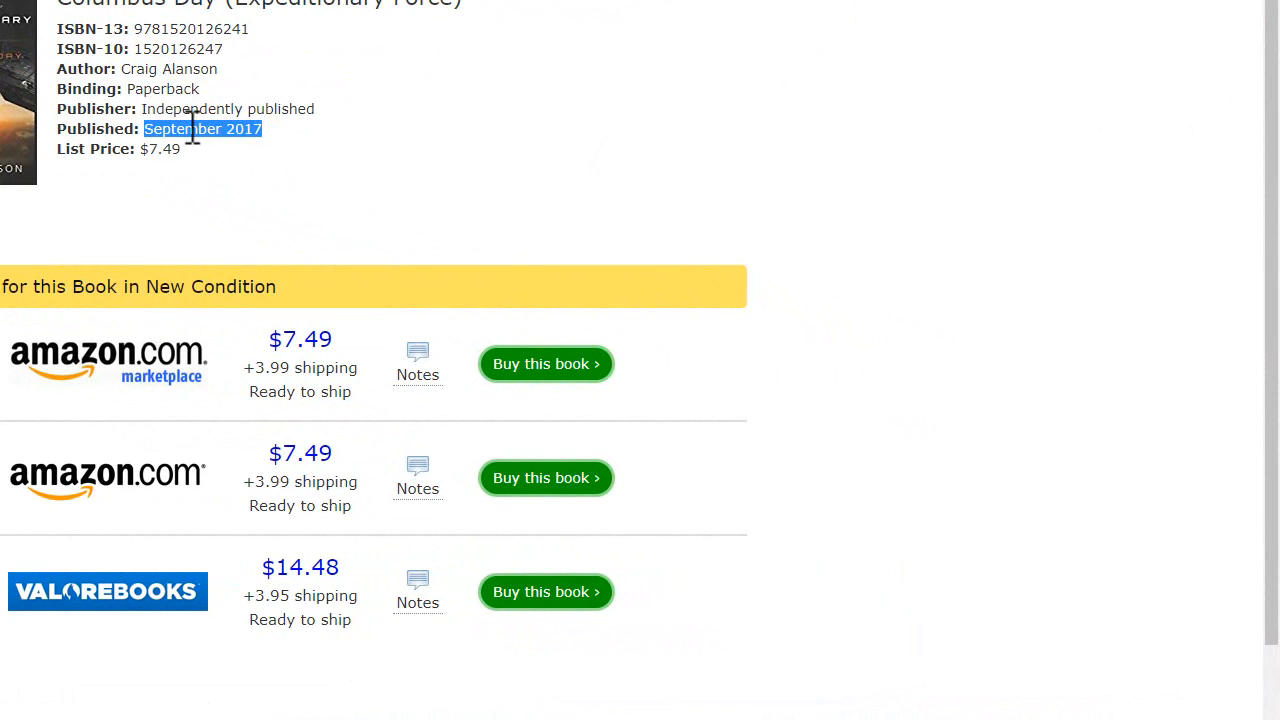
{"action": "left_click_drag", "start_coordinate": [325, 106], "coordinate": [196, 88]}
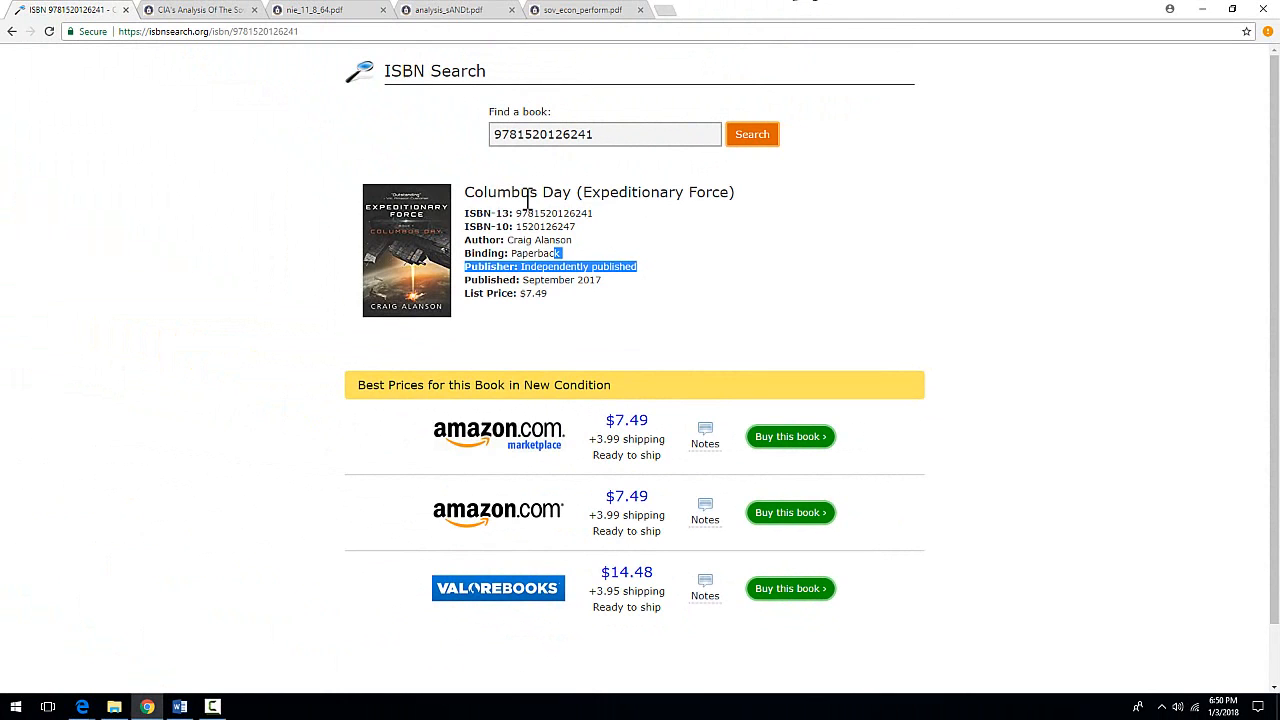
{"action": "left_click", "coordinate": [588, 224]}
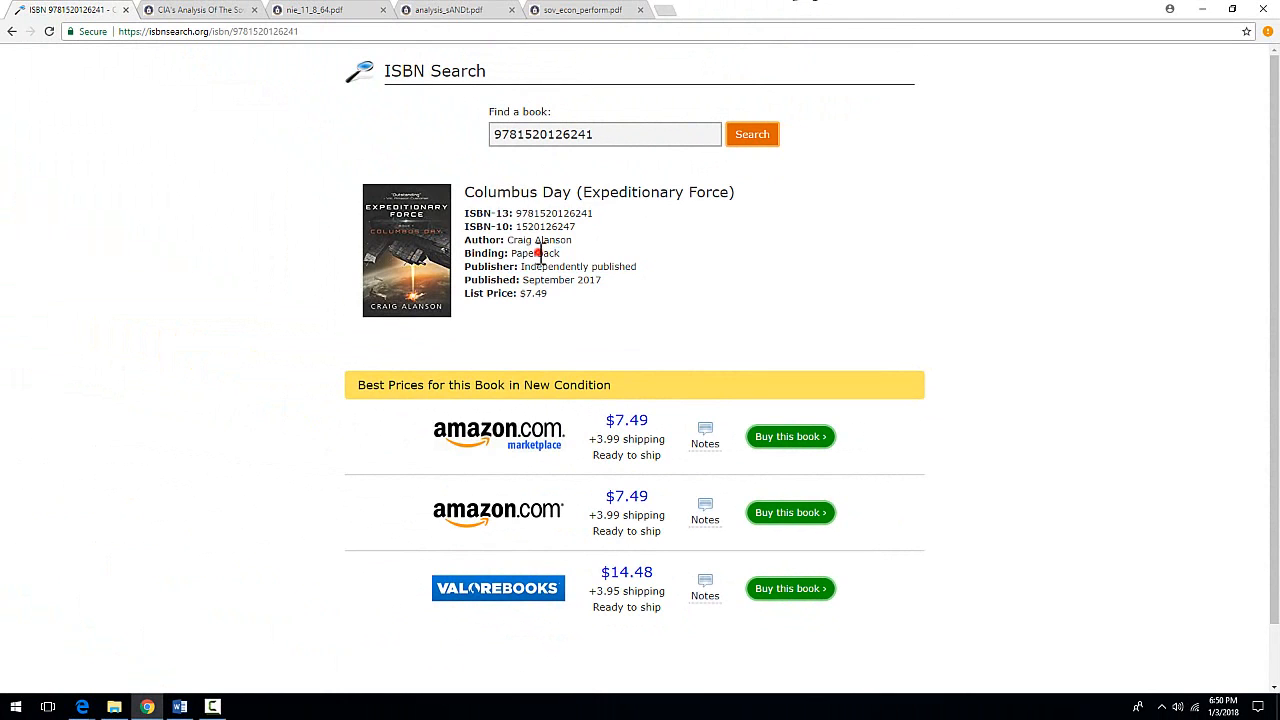
Copy the book author's name from the ISBN Search page and paste it into the source's Author field in Word.
{"action": "left_click", "coordinate": [575, 238]}
{"action": "left_click_drag", "start_coordinate": [531, 239], "coordinate": [506, 240]}
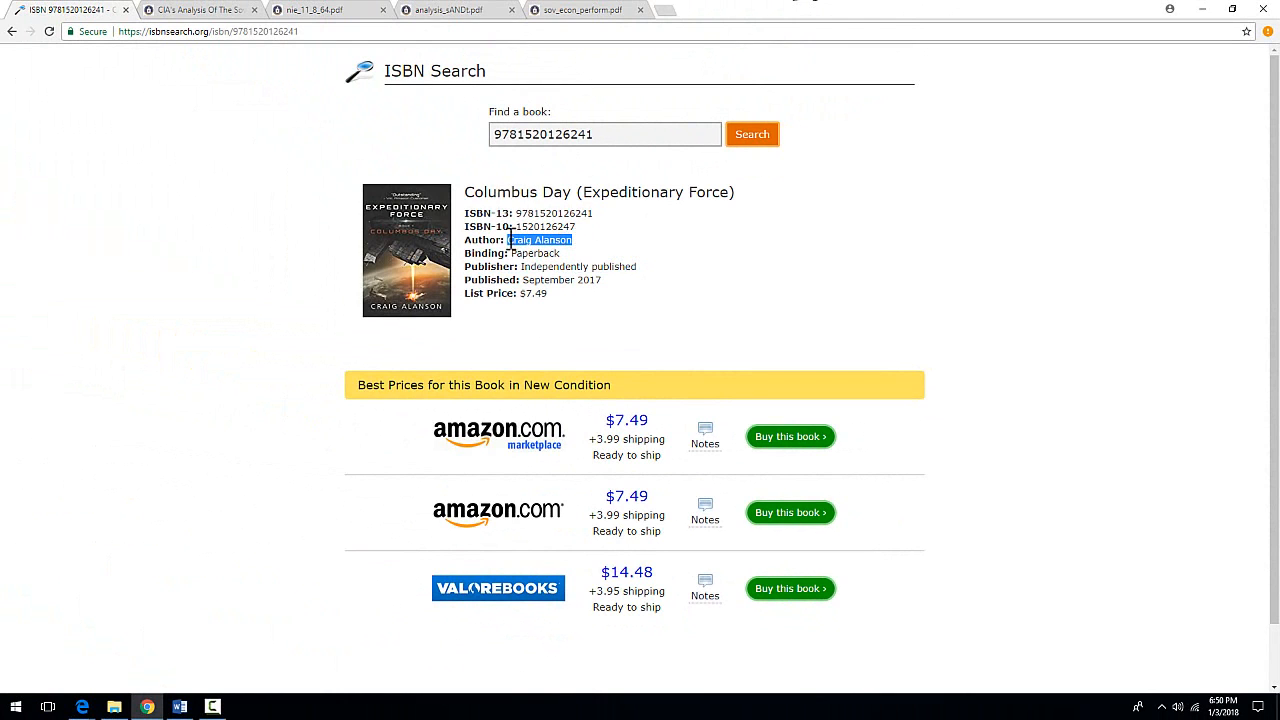
{"action": "right_click", "coordinate": [514, 243]}
{"action": "left_click", "coordinate": [540, 251]}
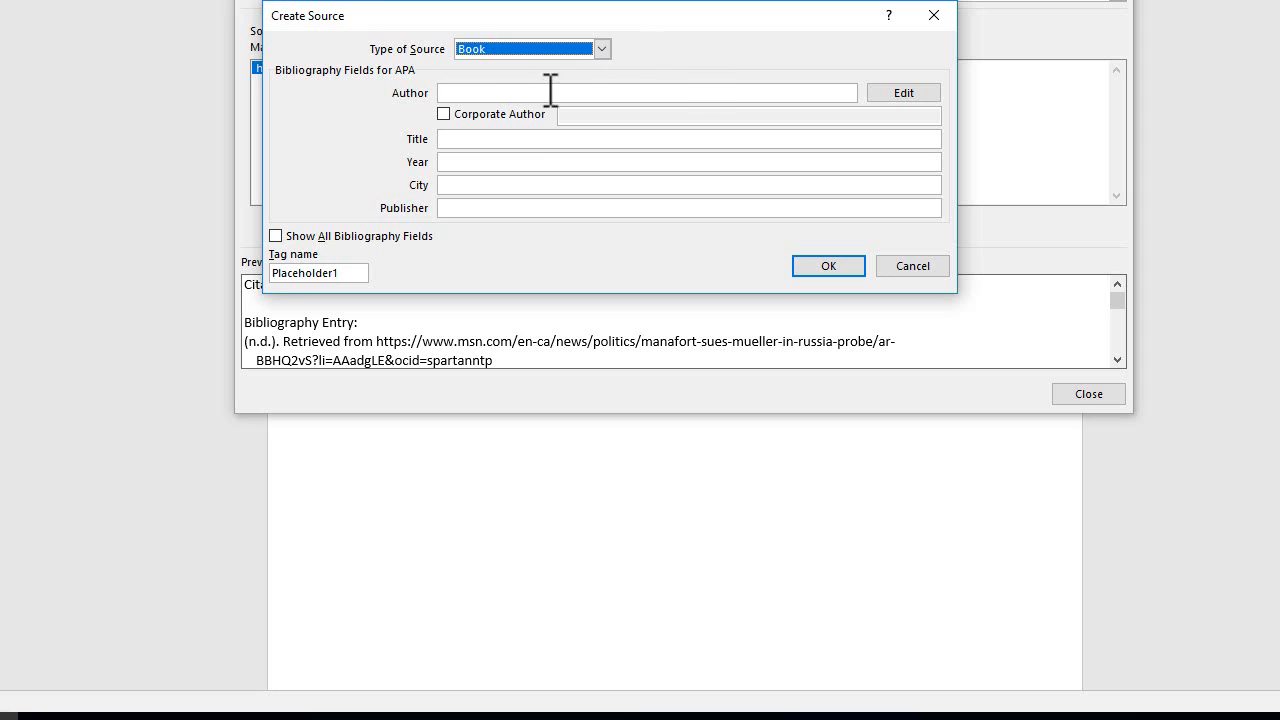
{"action": "right_click", "coordinate": [530, 93]}
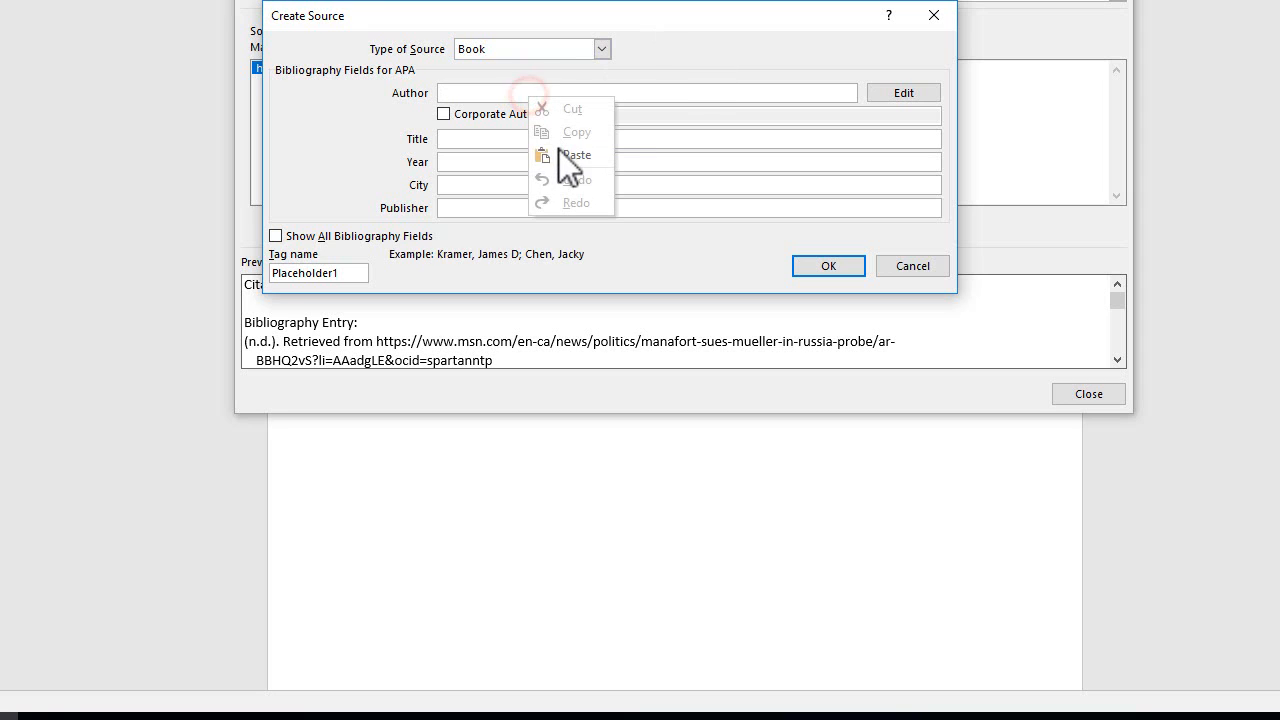
{"action": "left_click", "coordinate": [560, 160]}
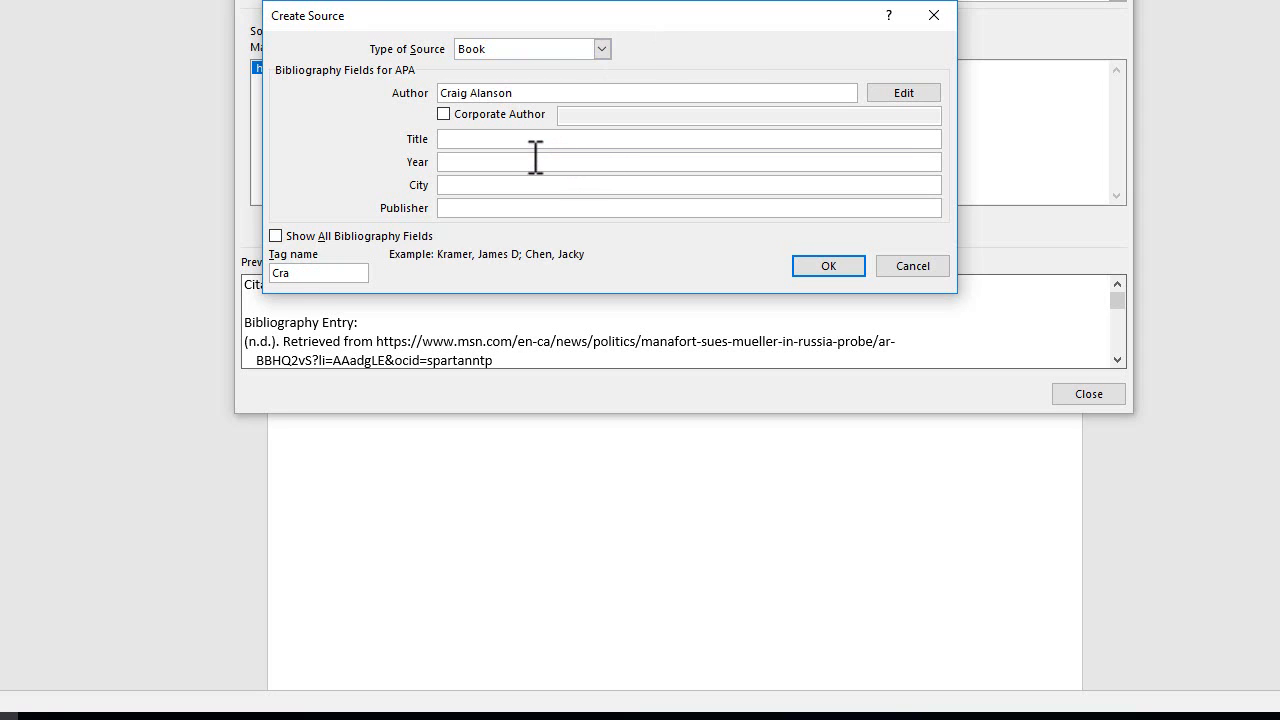
Enter "Columbus Day" in the source's Year field and the book author's name as the publisher.
{"action": "left_click", "coordinate": [505, 157]}
{"action": "type", "text": "Columb"}
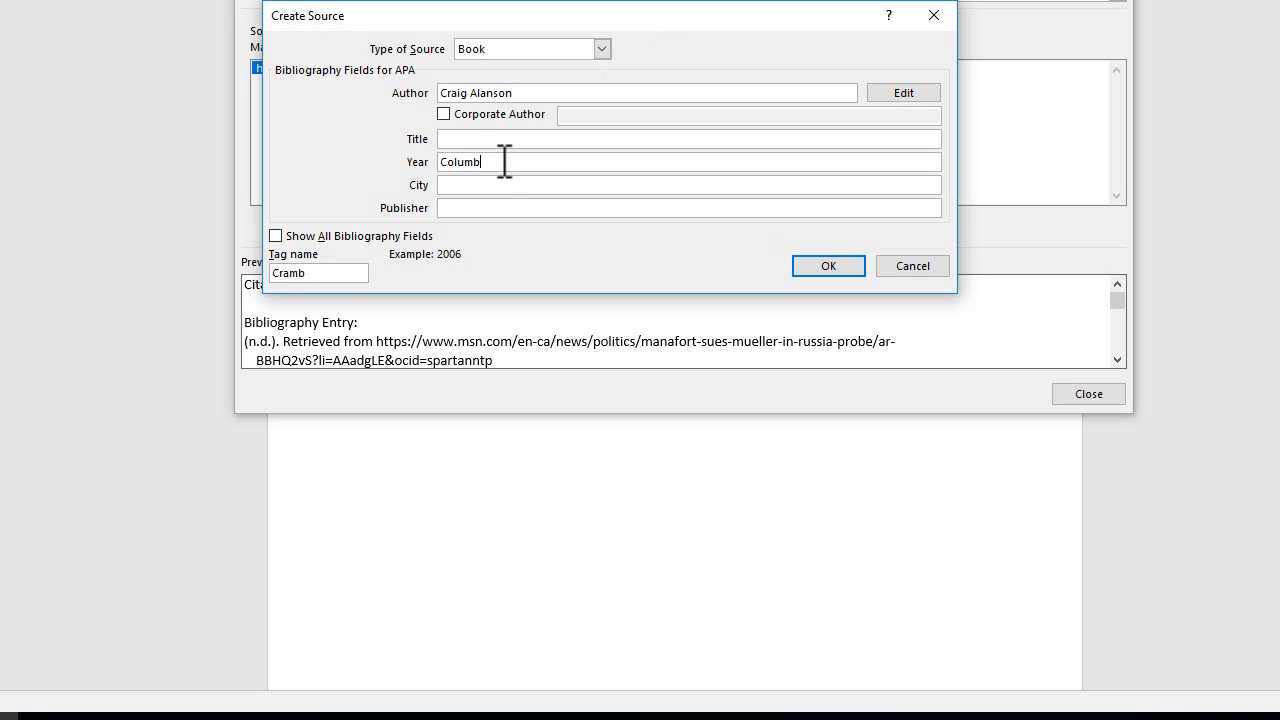
{"action": "type", "text": "us Day"}
{"action": "left_click", "coordinate": [487, 185]}
{"action": "left_click", "coordinate": [477, 207]}
{"action": "type", "text": "Craig Alanson"}
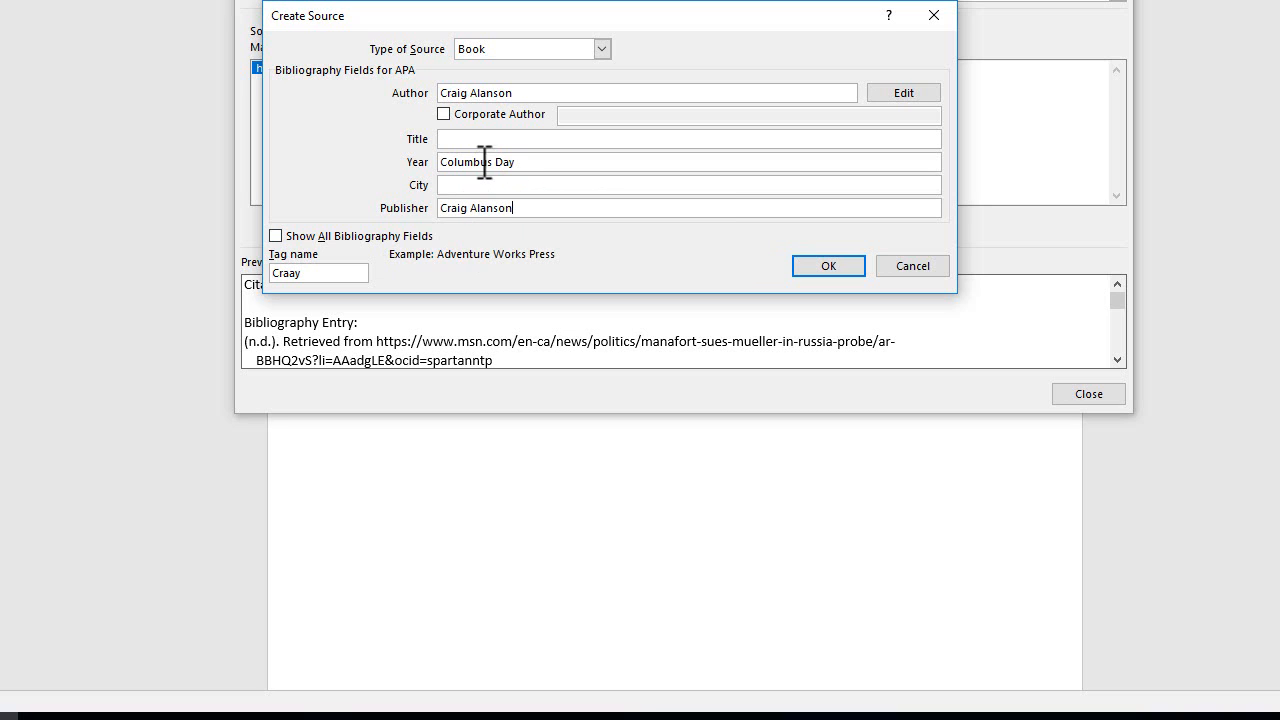
Move the text "Columbus Day" from the Year field to the Title field.
{"action": "left_click_drag", "start_coordinate": [532, 162], "coordinate": [440, 162]}
{"action": "right_click", "coordinate": [472, 162]}
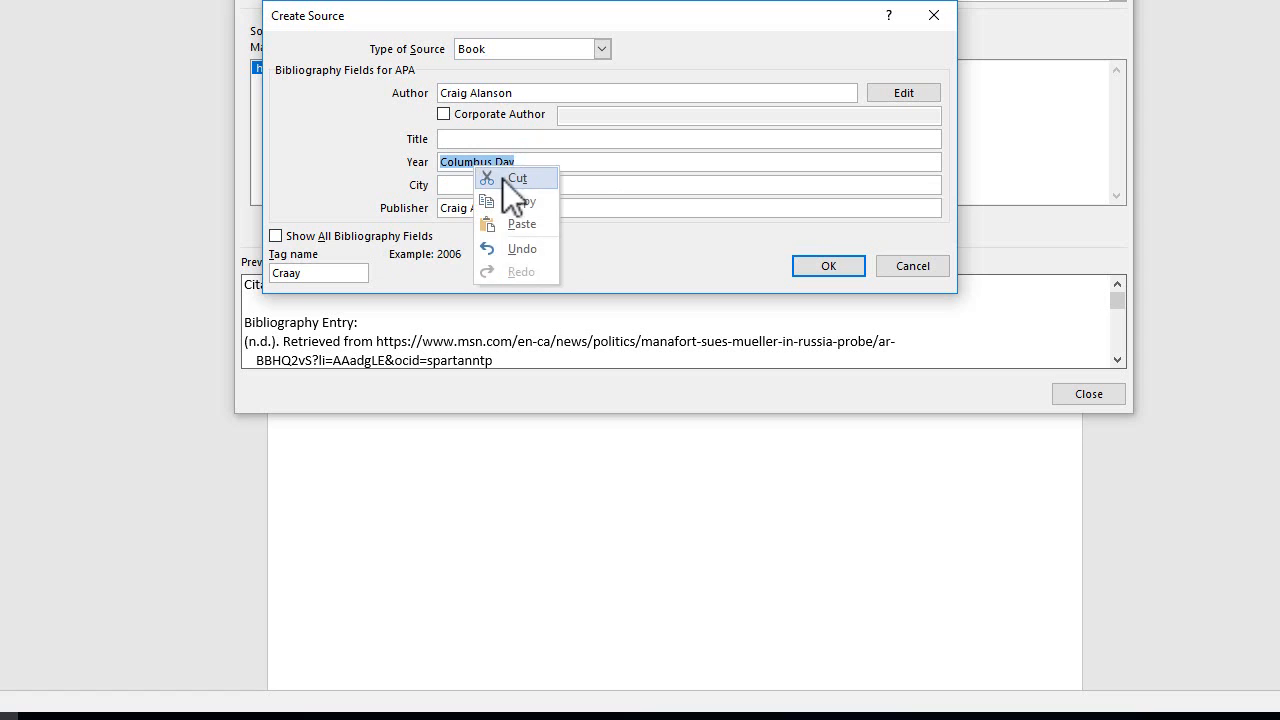
{"action": "left_click", "coordinate": [505, 180]}
{"action": "left_click", "coordinate": [476, 138]}
{"action": "right_click", "coordinate": [476, 138]}
{"action": "left_click", "coordinate": [516, 194]}
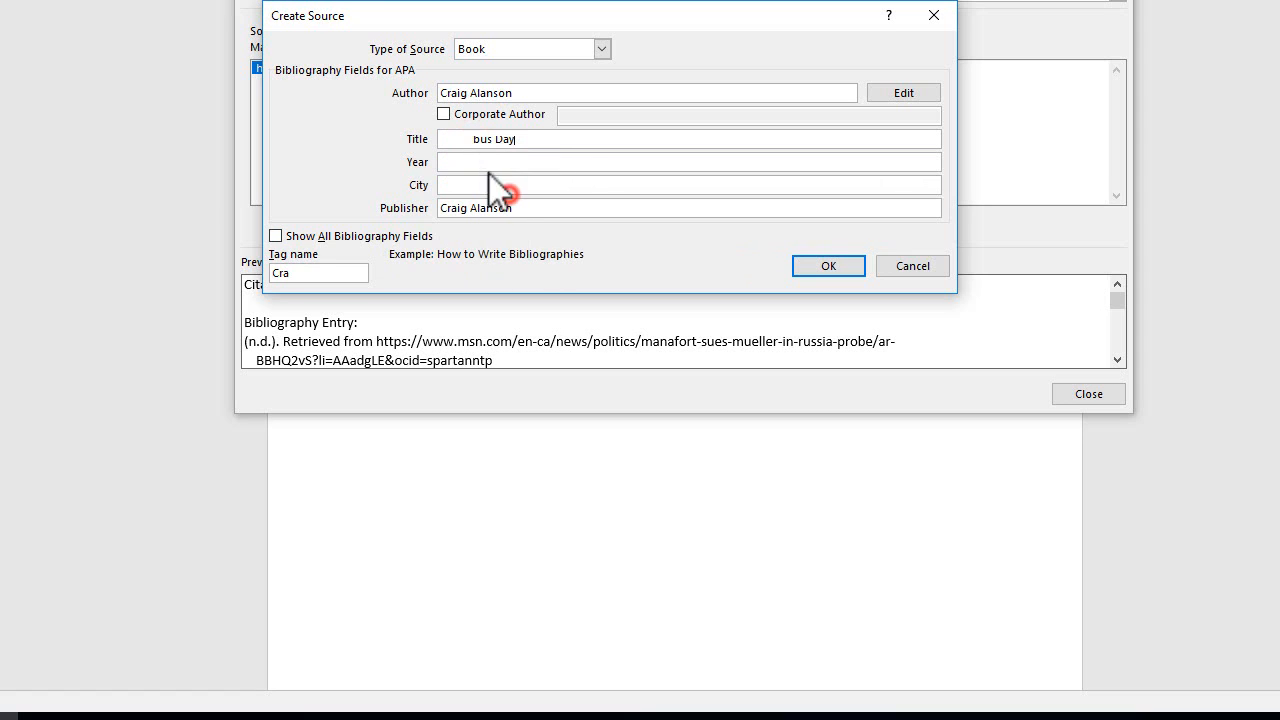
Set the publication year to 2017 and save the book source.
{"action": "left_click", "coordinate": [487, 164]}
{"action": "type", "text": "2017"}
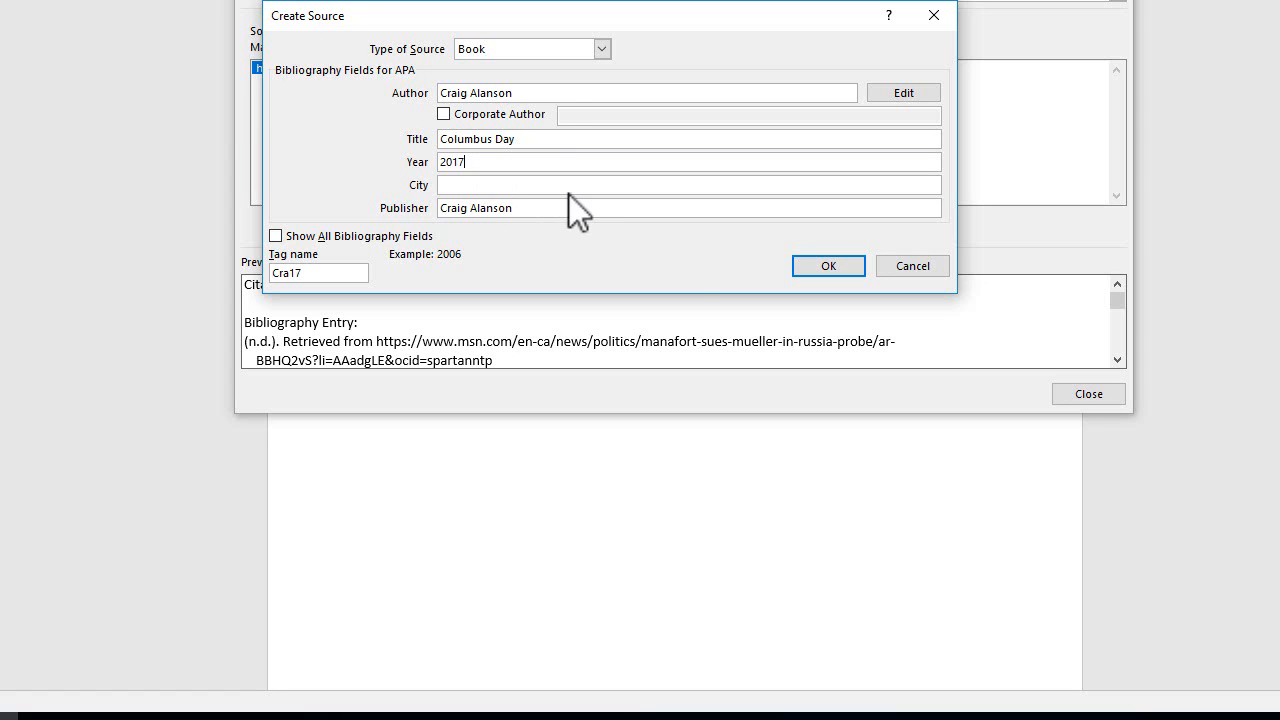
{"action": "left_click", "coordinate": [818, 266]}
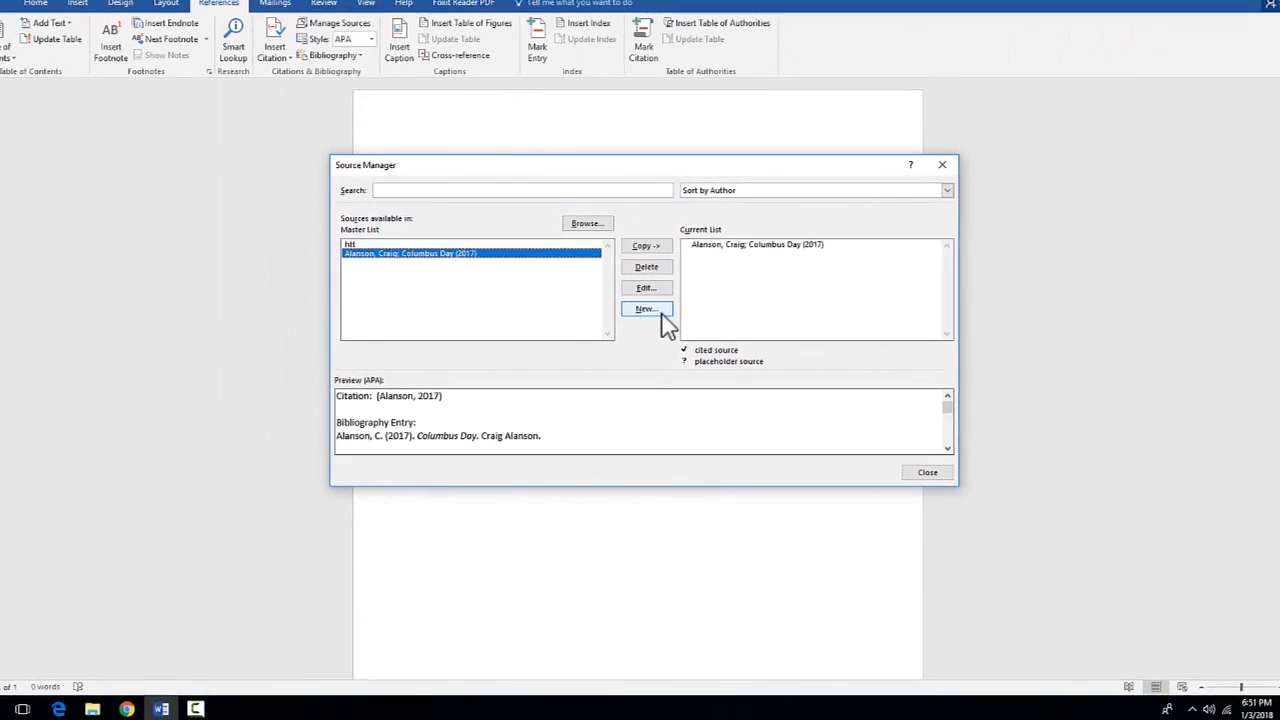
Start another new source and switch to the CIA's Analysis Of The Soviet Union page in Chrome.
{"action": "left_click", "coordinate": [661, 313]}
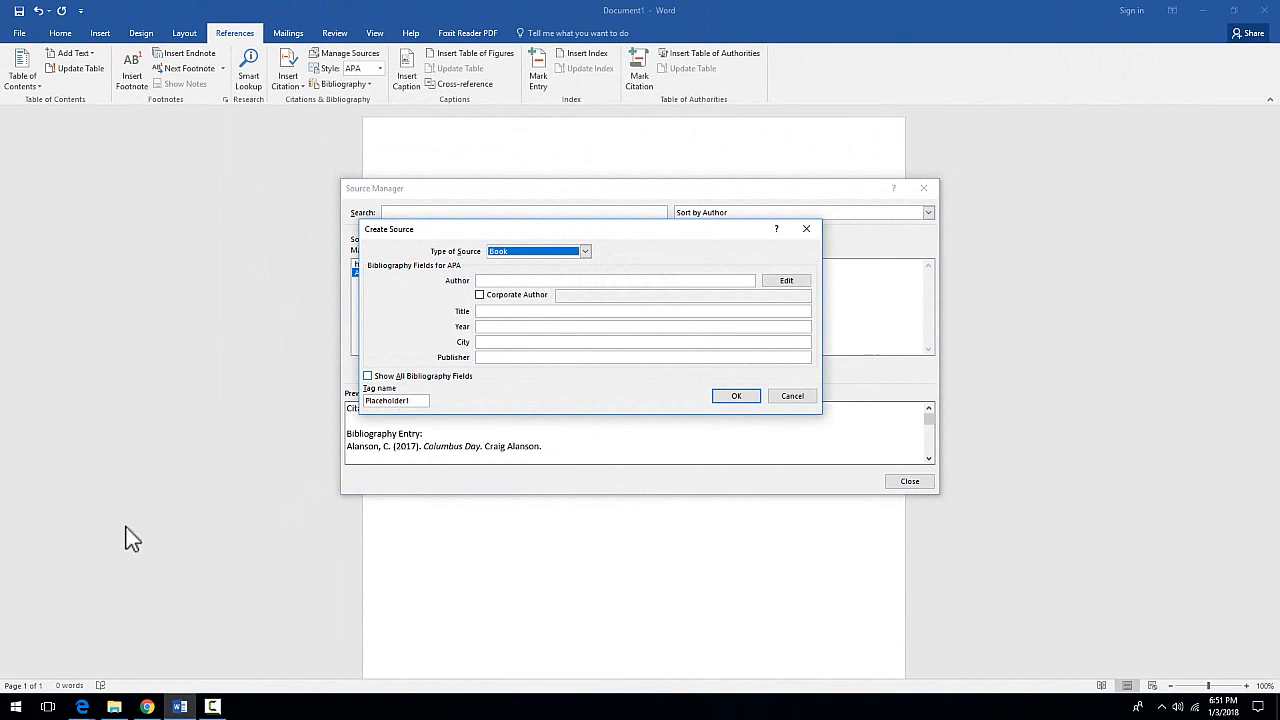
{"action": "left_click", "coordinate": [149, 700]}
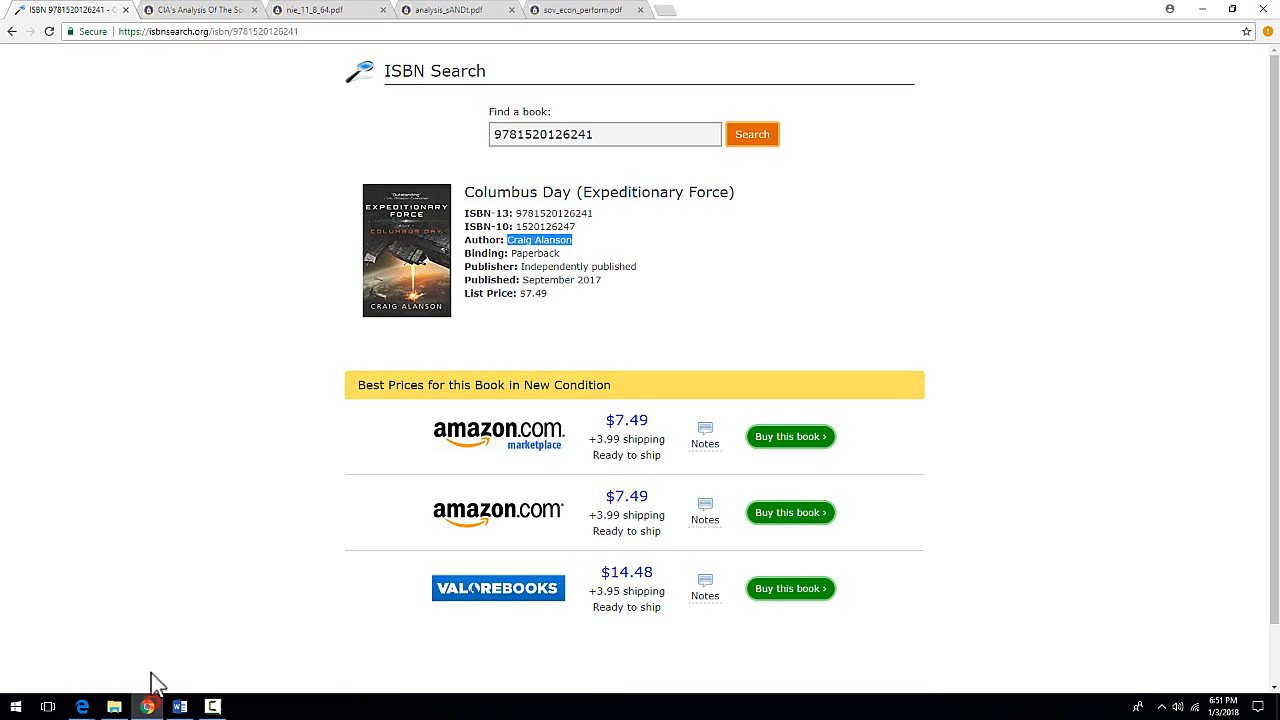
{"action": "left_click", "coordinate": [328, 12]}
{"action": "left_click", "coordinate": [200, 10]}
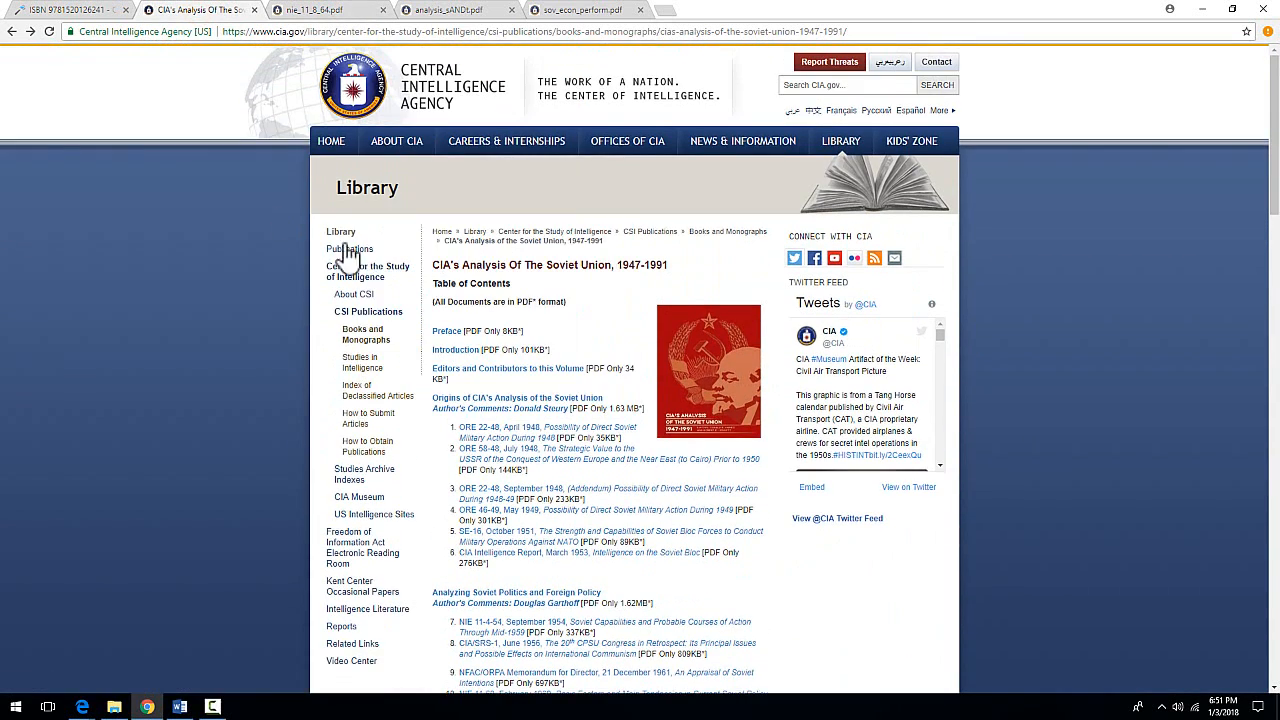
Look through the table of contents for the Soviet Science and Technology section and view the already open analysis_sANDt.pdf.
{"action": "scroll", "coordinate": [523, 271], "scroll_direction": "down", "scroll_amount": 2}
{"action": "scroll", "coordinate": [520, 266], "scroll_direction": "up", "scroll_amount": 2}
{"action": "scroll", "coordinate": [492, 283], "scroll_direction": "down", "scroll_amount": 2}
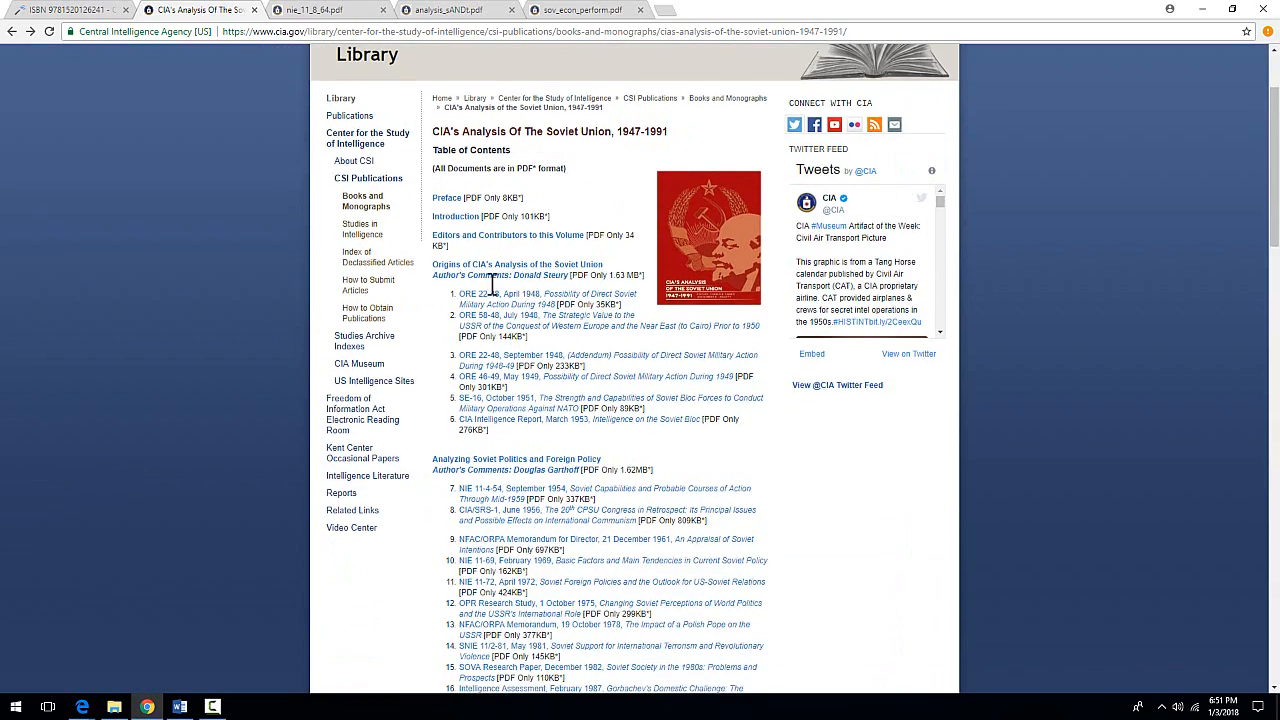
{"action": "scroll", "coordinate": [492, 285], "scroll_direction": "down", "scroll_amount": 5}
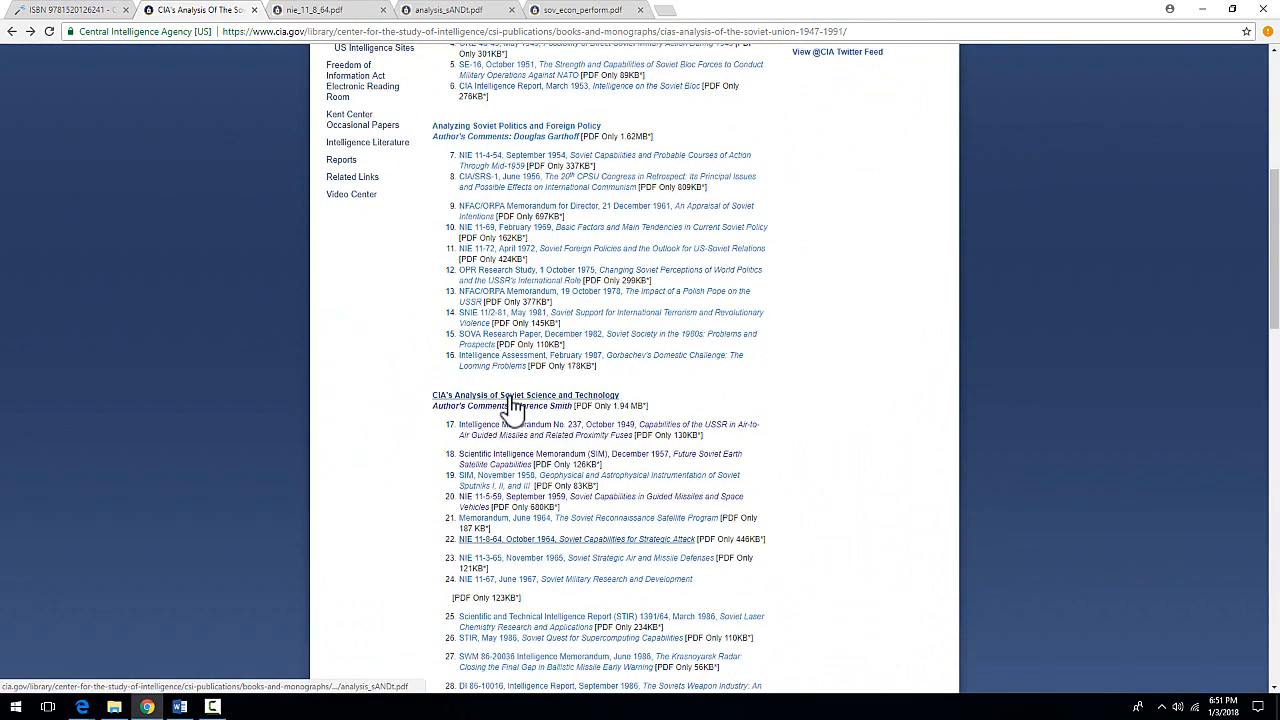
{"action": "scroll", "coordinate": [508, 406], "scroll_direction": "down", "scroll_amount": 1}
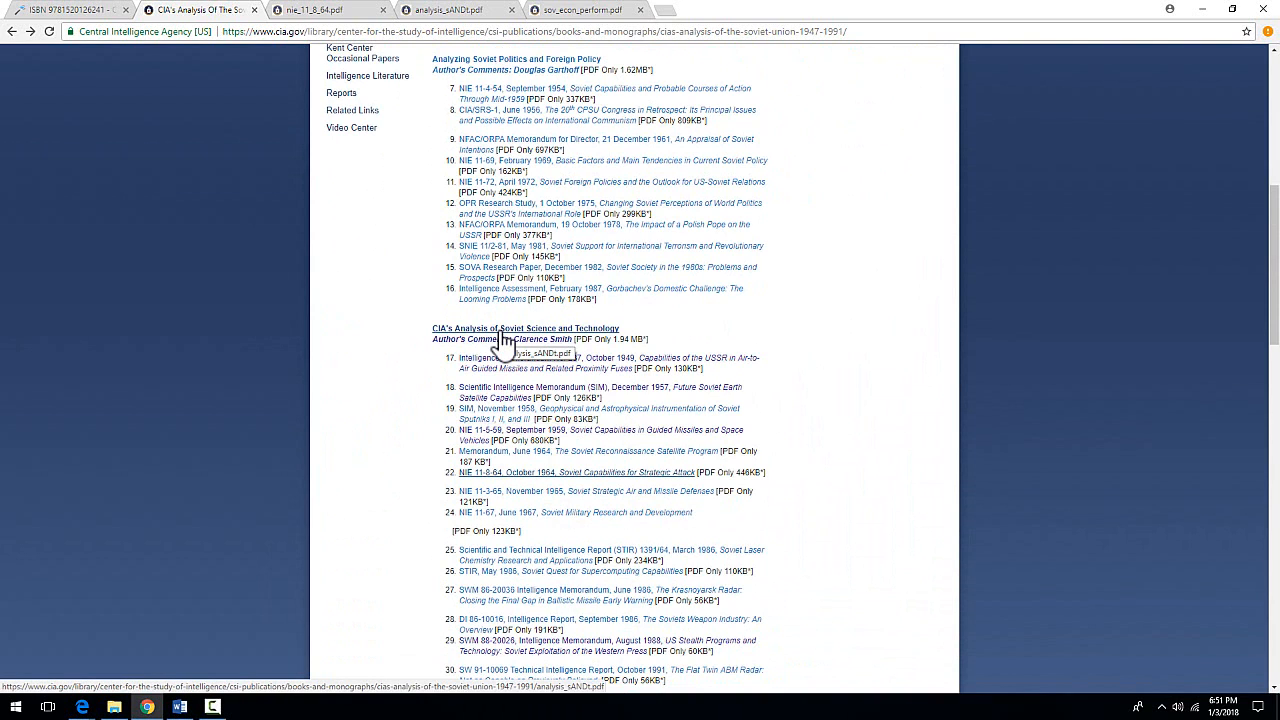
{"action": "left_click", "coordinate": [336, 18]}
{"action": "left_click", "coordinate": [457, 14]}
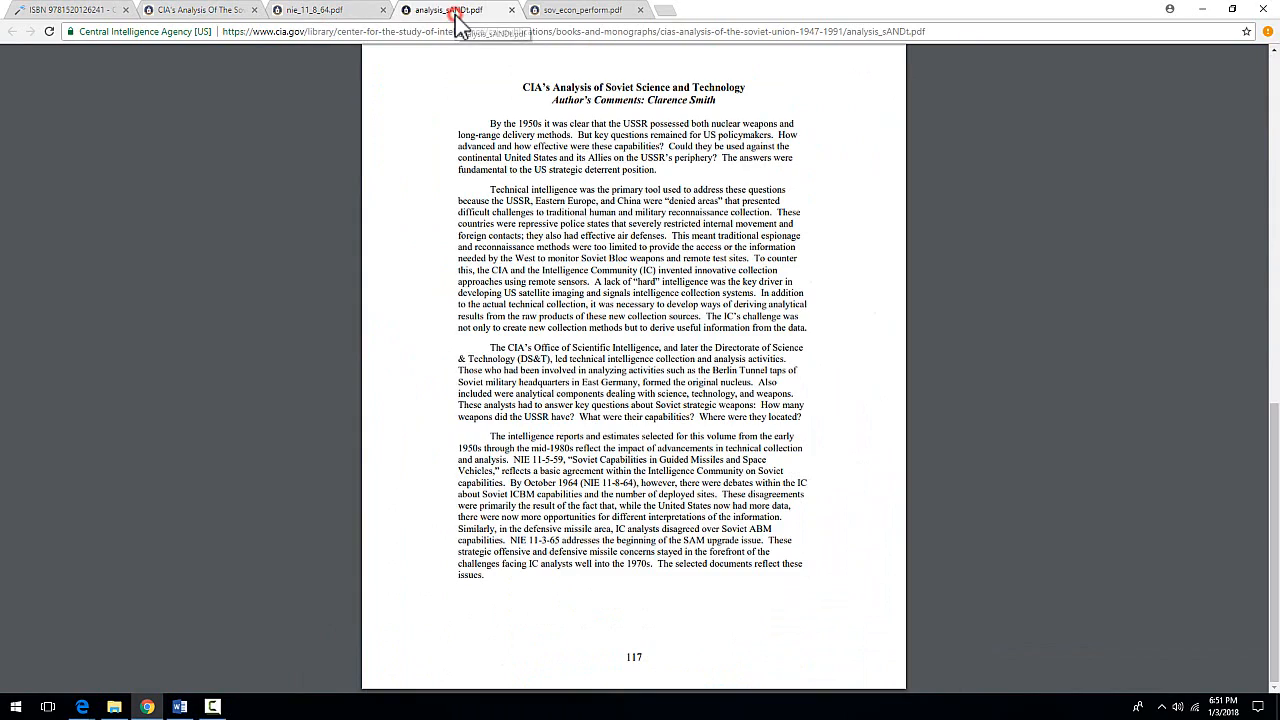
Copy the author's name from the author's comments line beneath the heading in analysis_sANDt.pdf.
{"action": "scroll", "coordinate": [658, 232], "scroll_direction": "up", "scroll_amount": 3}
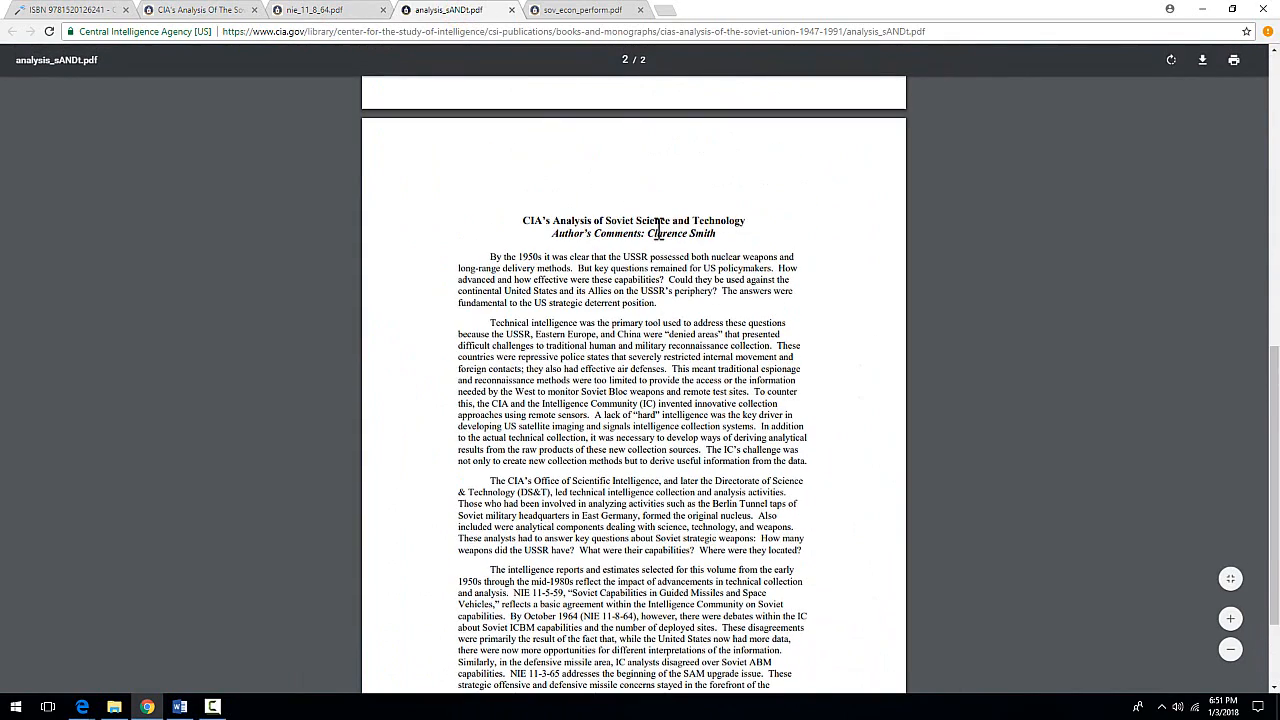
{"action": "scroll", "coordinate": [658, 232], "scroll_direction": "up", "scroll_amount": 3}
{"action": "scroll", "coordinate": [641, 309], "scroll_direction": "down", "scroll_amount": 4}
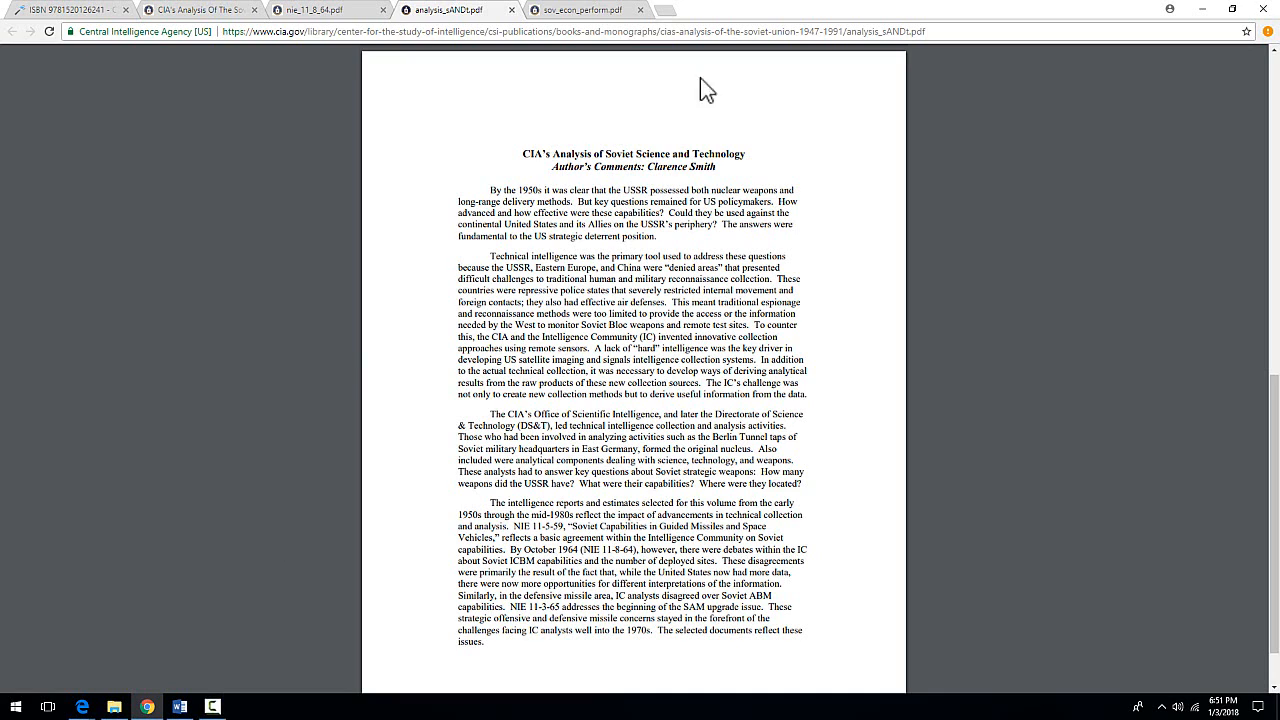
{"action": "left_click_drag", "start_coordinate": [647, 166], "coordinate": [716, 170]}
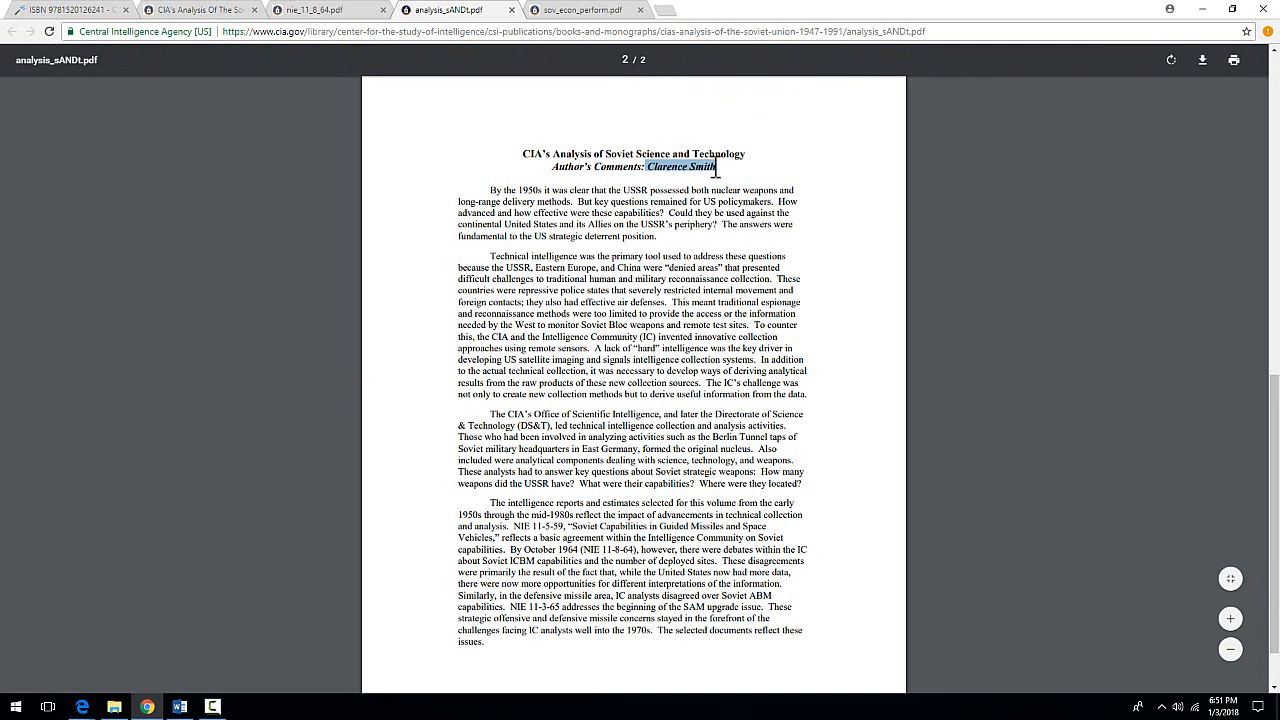
{"action": "right_click", "coordinate": [716, 170]}
{"action": "left_click", "coordinate": [900, 182]}
Switch back to Word and set the new source's type to Report.
{"action": "left_click", "coordinate": [180, 707]}
{"action": "left_click", "coordinate": [585, 251]}
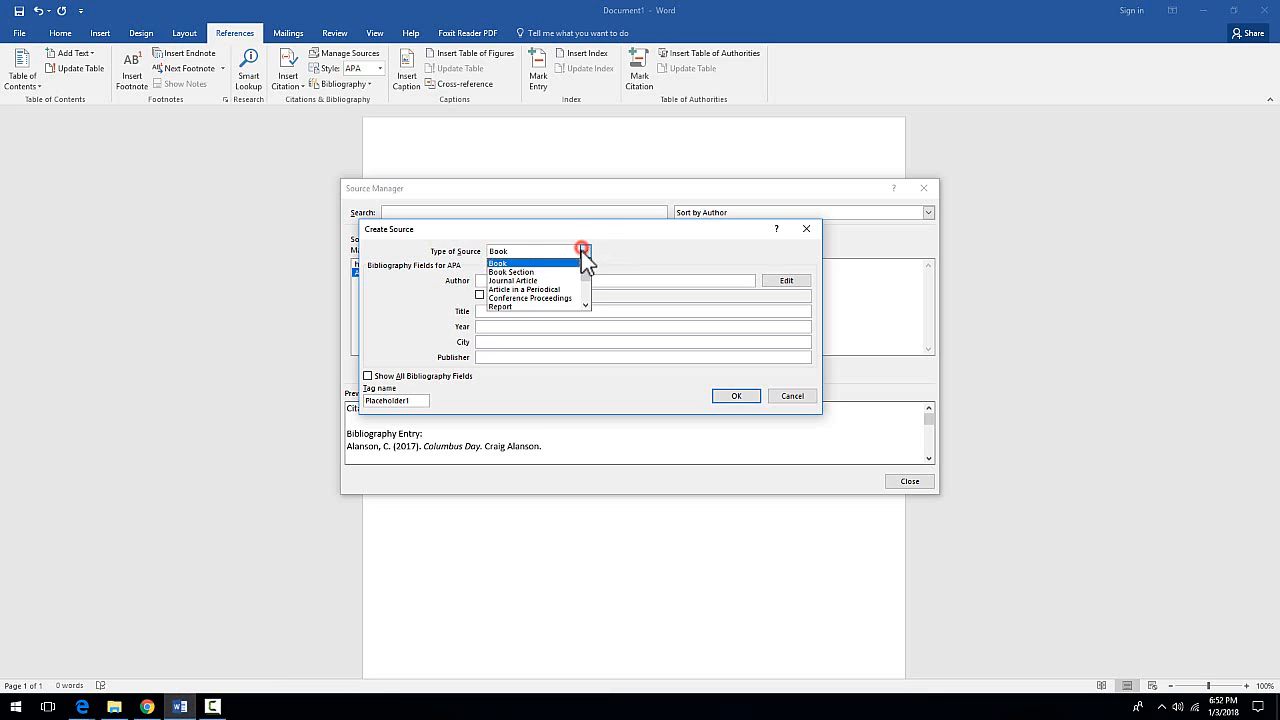
{"action": "left_click", "coordinate": [530, 306]}
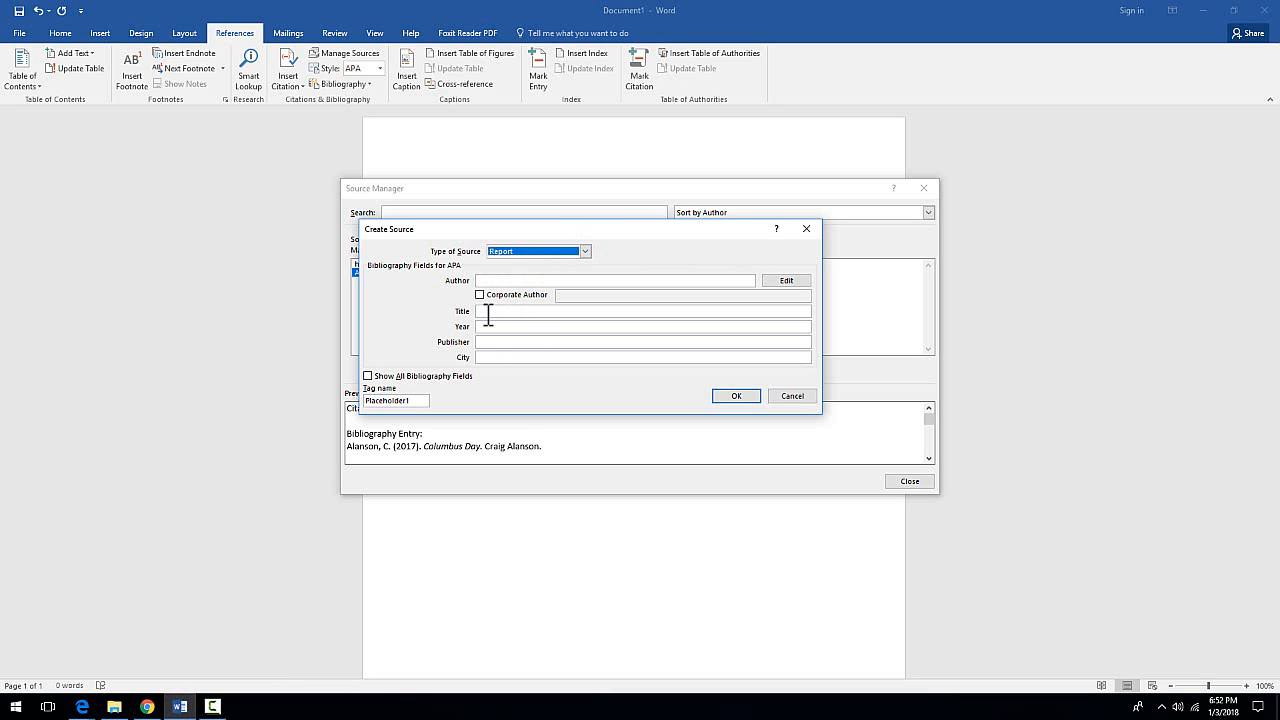
Copy the heading "CIA's Analysis of Soviet Science and Technology" from the PDF in Chrome into the report source's Title field in Word.
{"action": "left_click", "coordinate": [487, 312]}
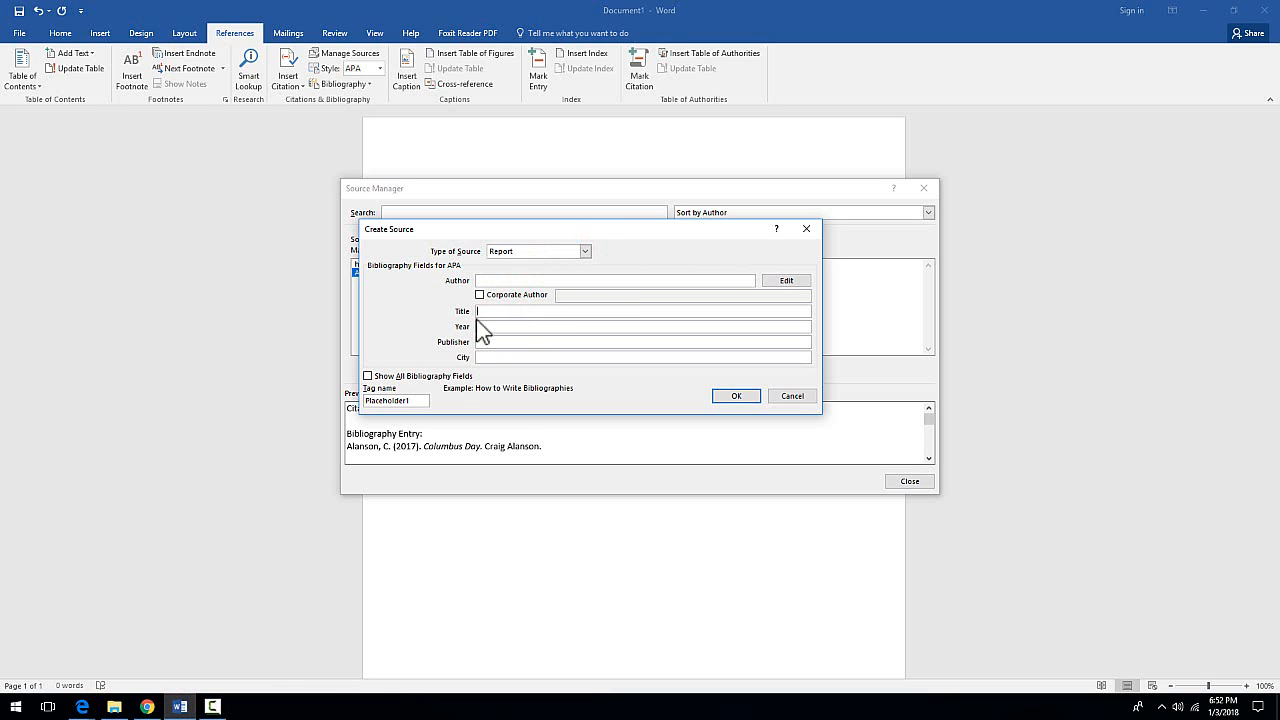
{"action": "left_click", "coordinate": [147, 706]}
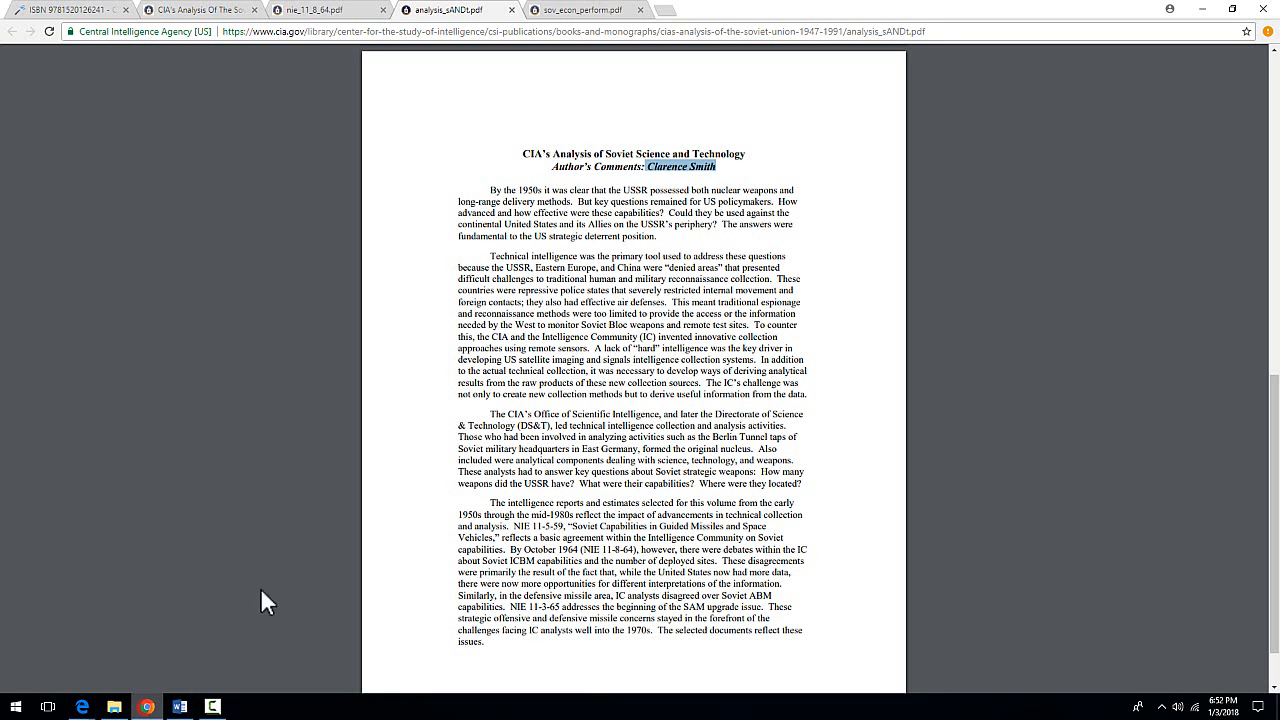
{"action": "left_click", "coordinate": [519, 152]}
{"action": "left_click_drag", "start_coordinate": [519, 152], "coordinate": [746, 151]}
{"action": "right_click", "coordinate": [746, 151]}
{"action": "left_click", "coordinate": [762, 157]}
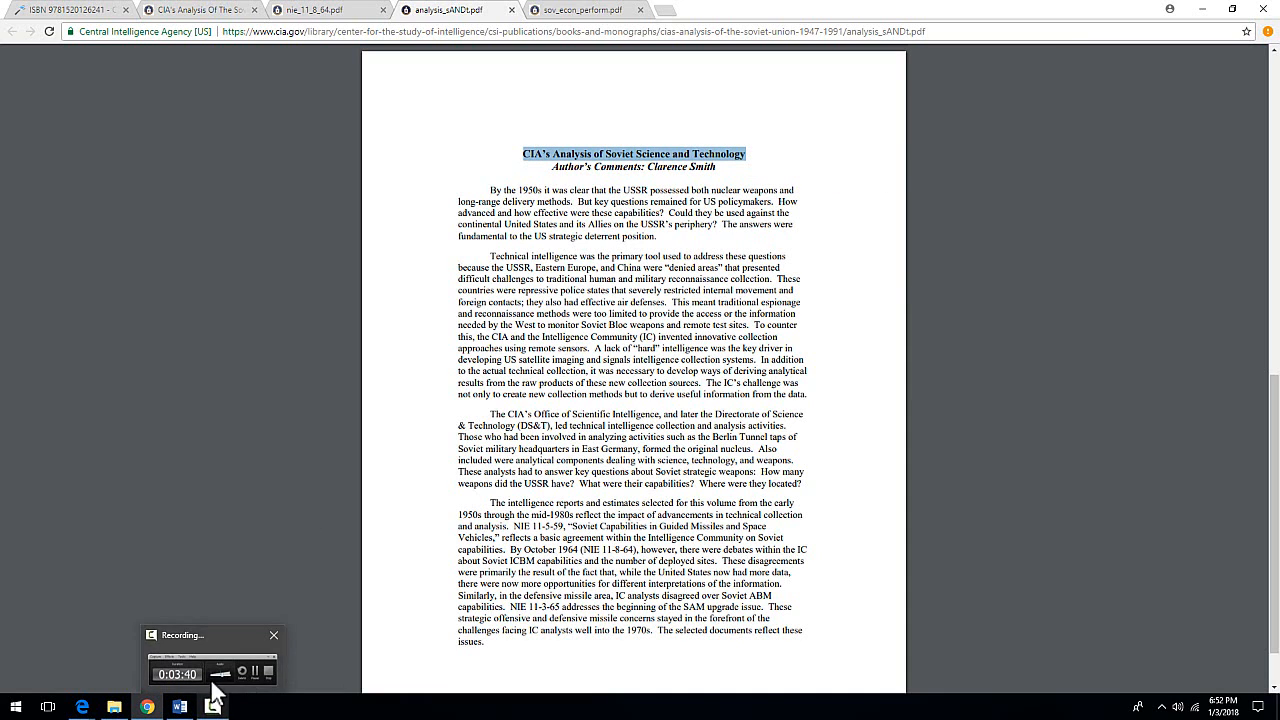
{"action": "left_click", "coordinate": [181, 707]}
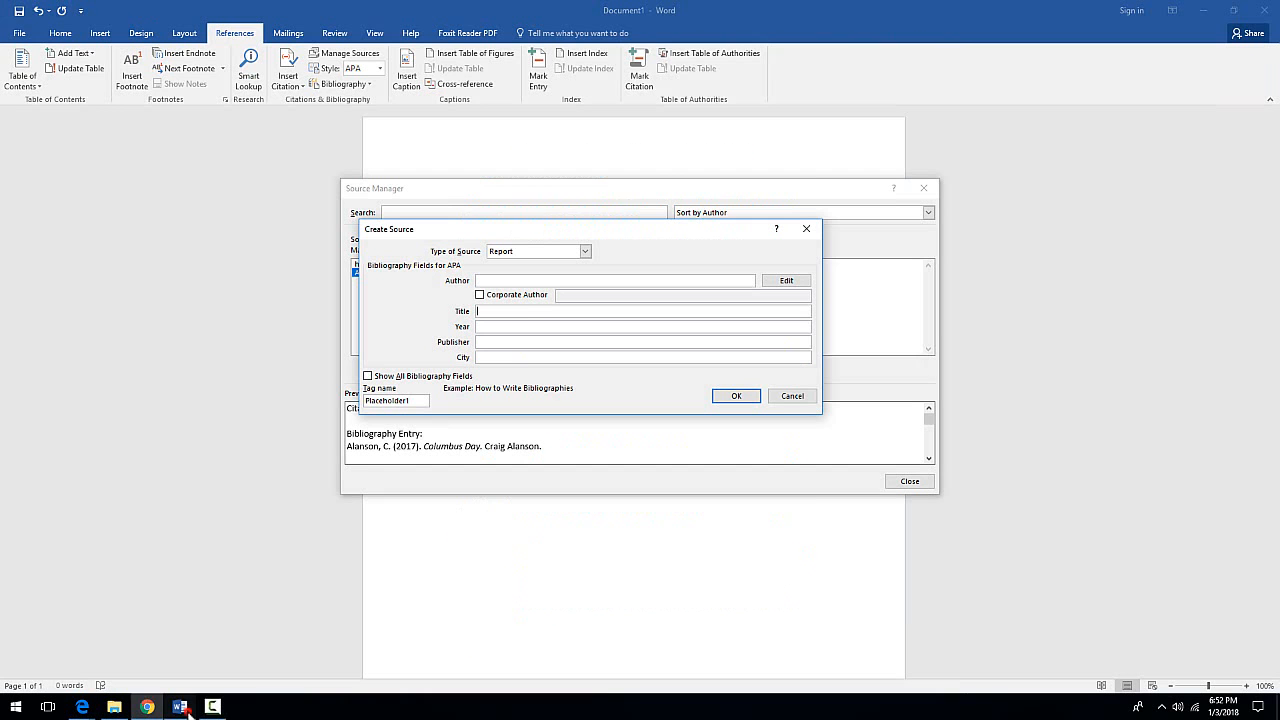
{"action": "right_click", "coordinate": [492, 311]}
{"action": "left_click", "coordinate": [520, 355]}
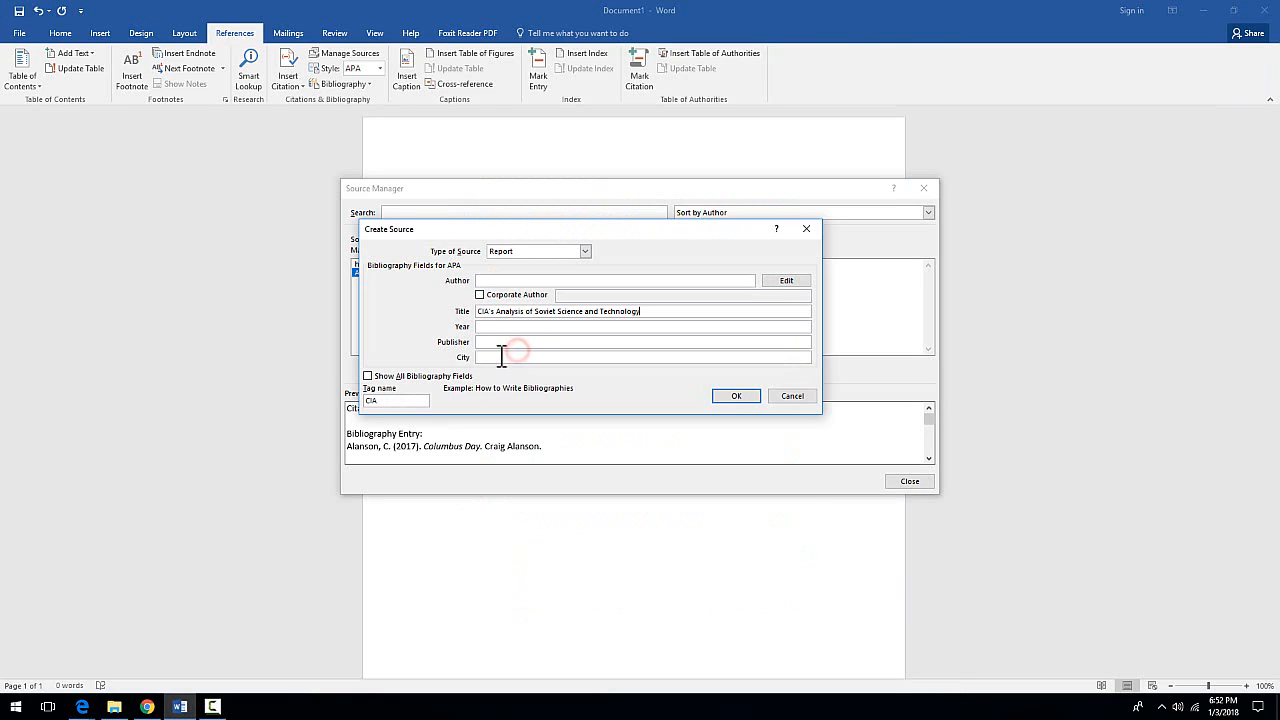
Enter CIA as the report's publisher and, after checking the PDF in Chrome for a date, set the year to 1950 in Word.
{"action": "left_click", "coordinate": [493, 349]}
{"action": "left_click", "coordinate": [487, 328]}
{"action": "mouse_move", "coordinate": [108, 705]}
{"action": "left_click", "coordinate": [147, 706]}
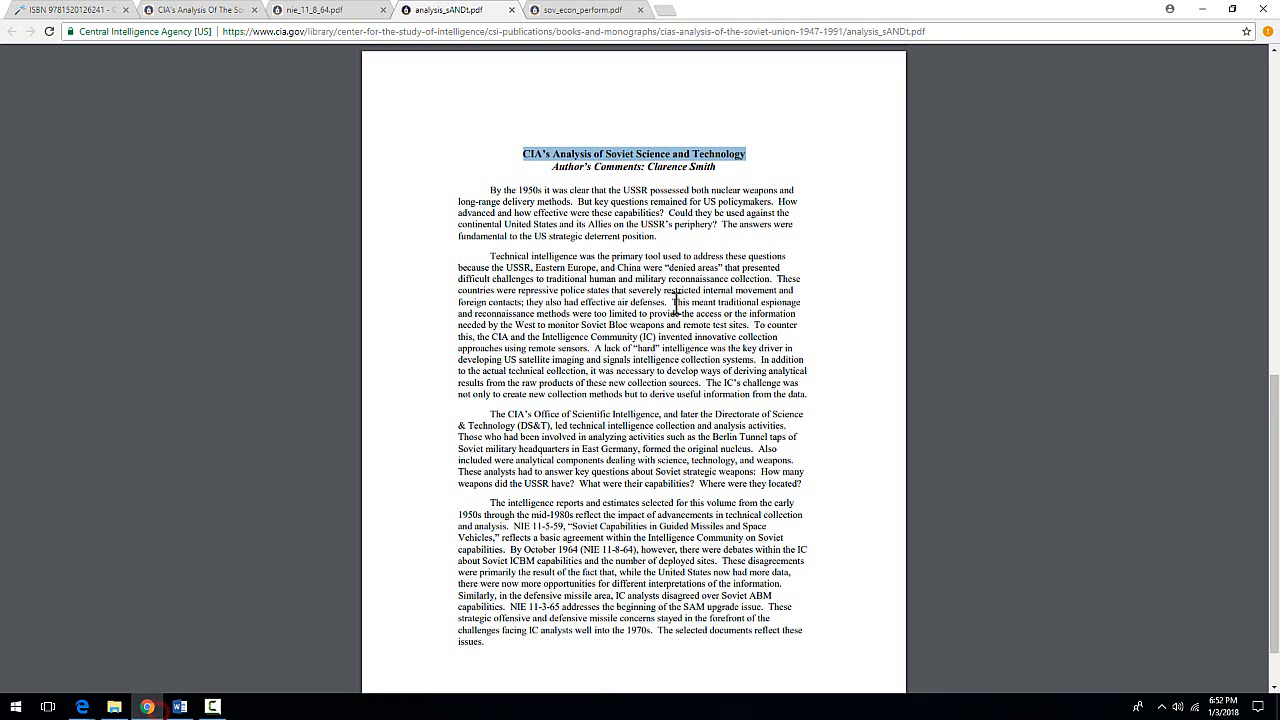
{"action": "scroll", "coordinate": [661, 212], "scroll_direction": "down", "scroll_amount": 1}
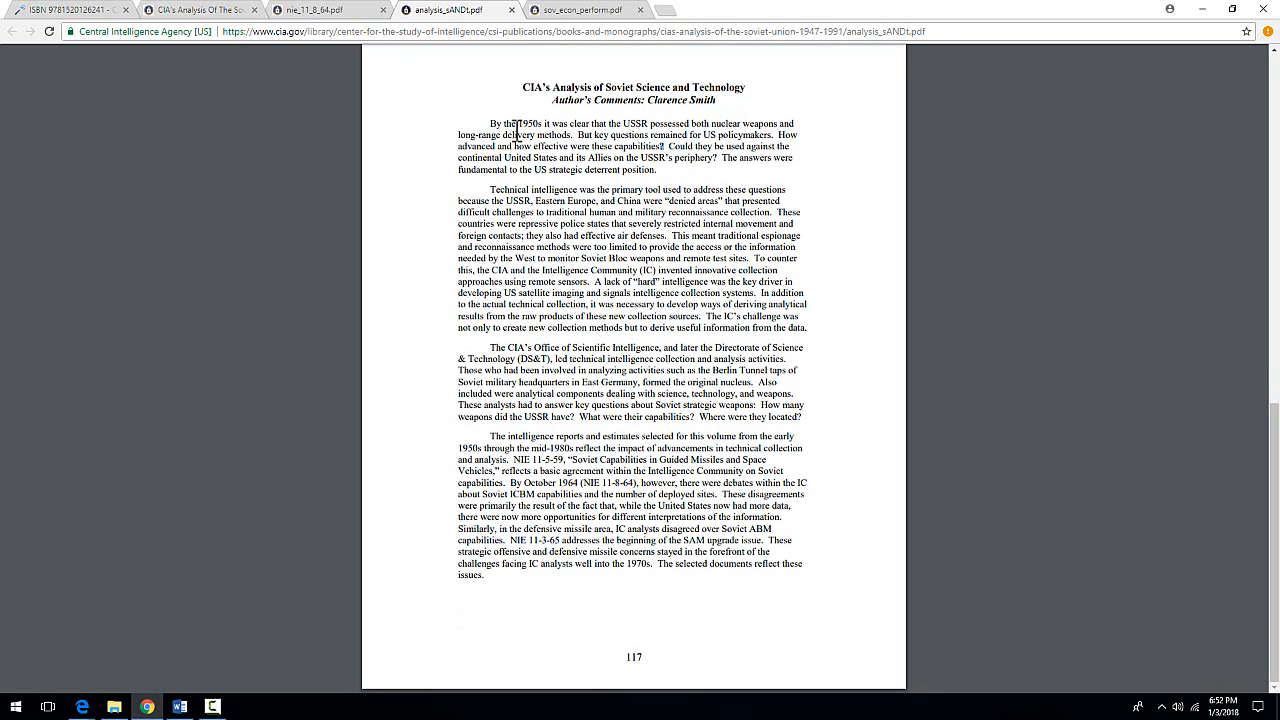
{"action": "scroll", "coordinate": [445, 256], "scroll_direction": "up", "scroll_amount": 3}
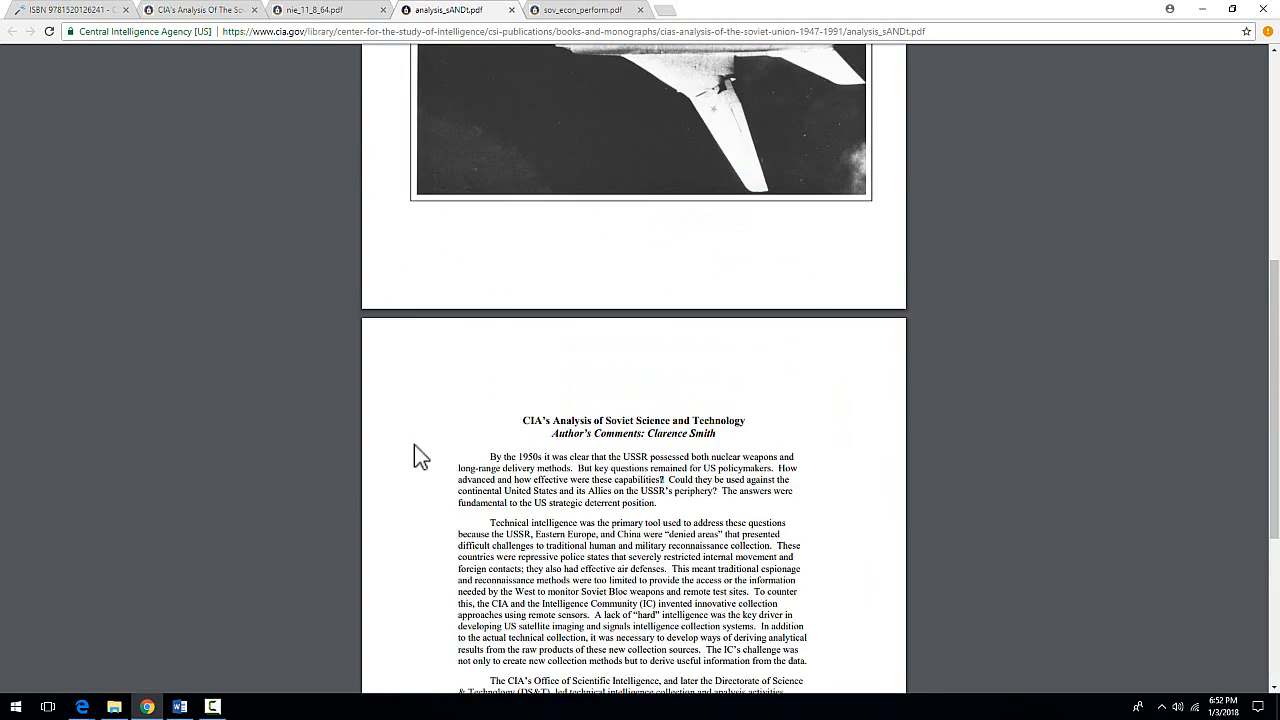
{"action": "scroll", "coordinate": [415, 446], "scroll_direction": "down", "scroll_amount": 3}
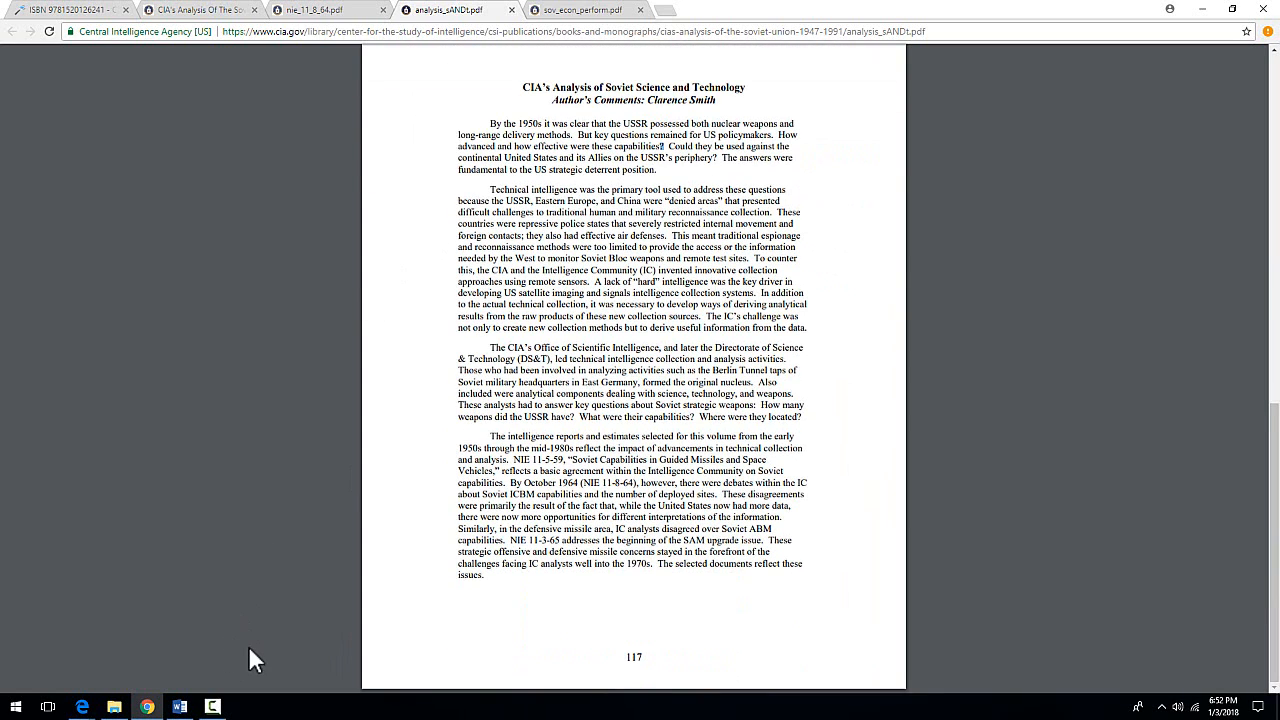
{"action": "left_click", "coordinate": [180, 708]}
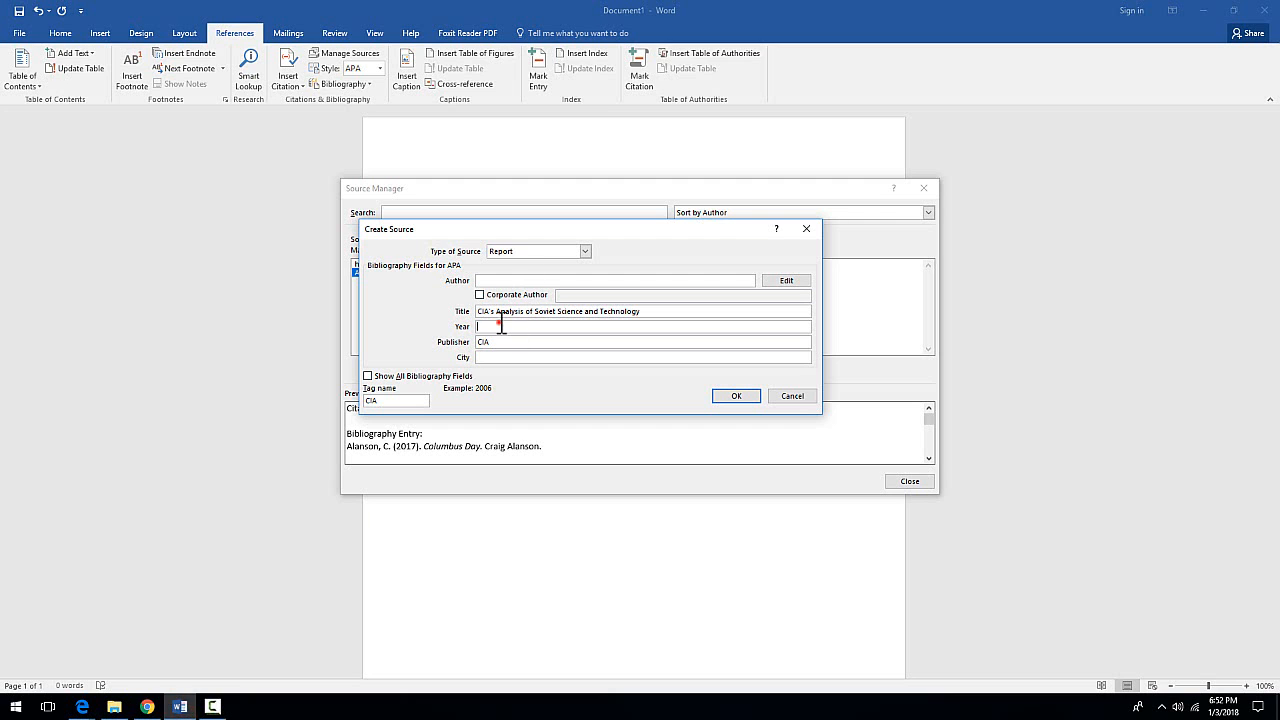
{"action": "type", "text": "1950"}
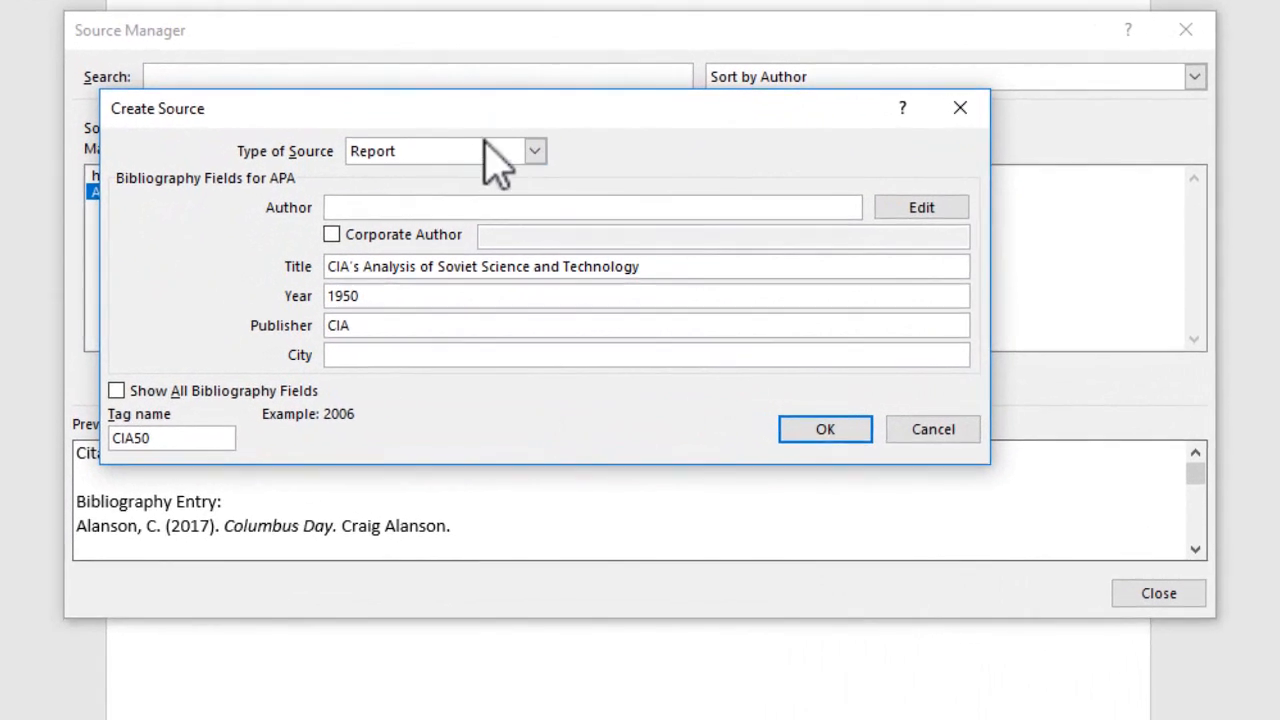
Complete and save the report source with the author's full name, and close the Source Manager.
{"action": "left_click", "coordinate": [547, 278]}
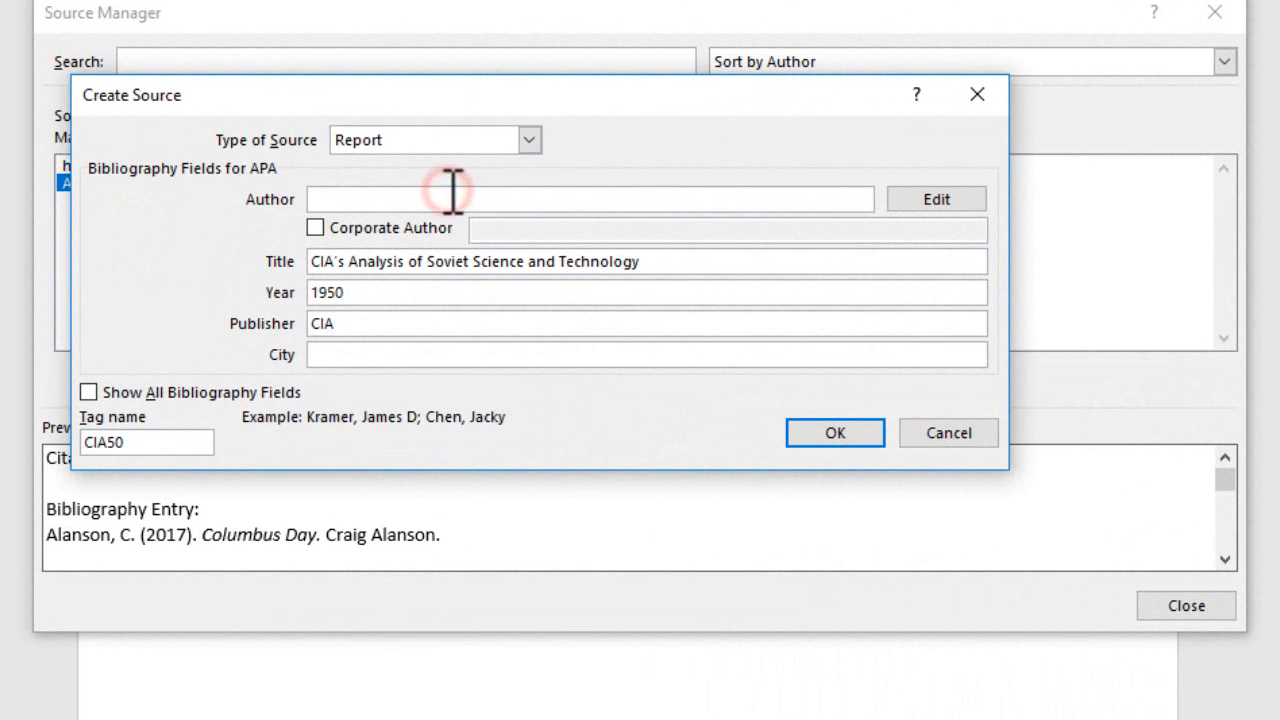
{"action": "type", "text": "Clarence Smith"}
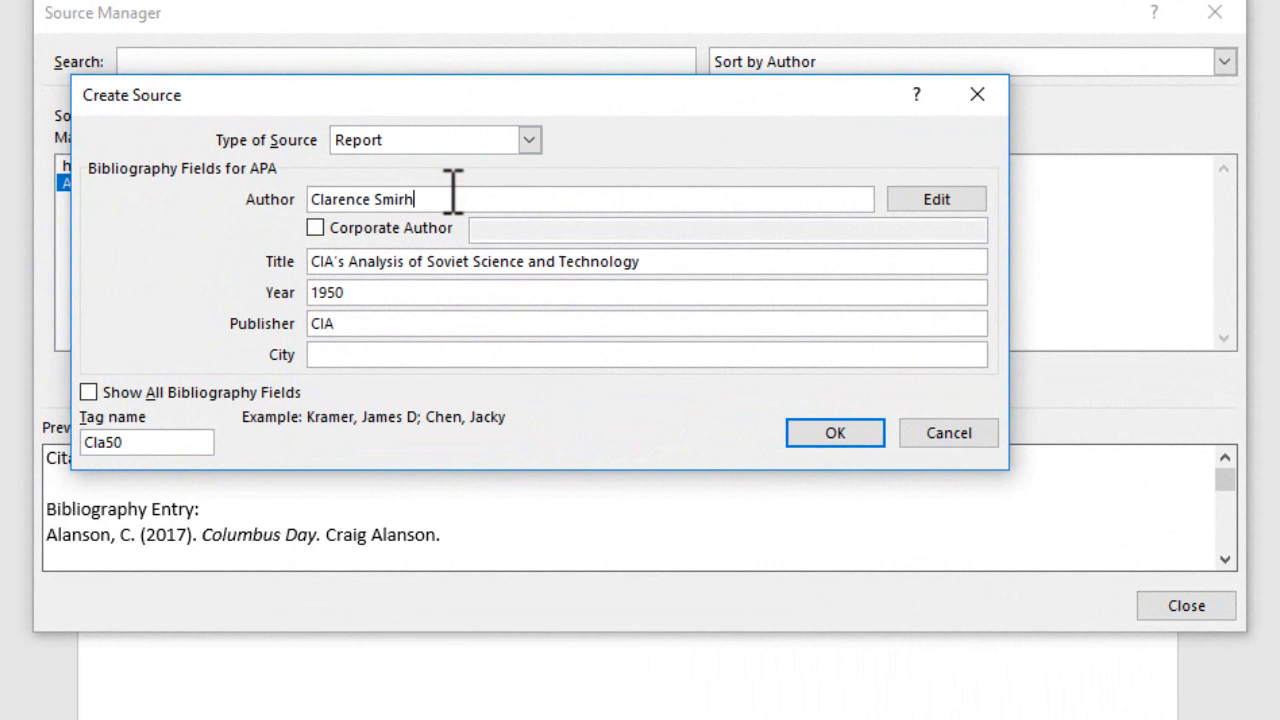
{"action": "left_click", "coordinate": [838, 432]}
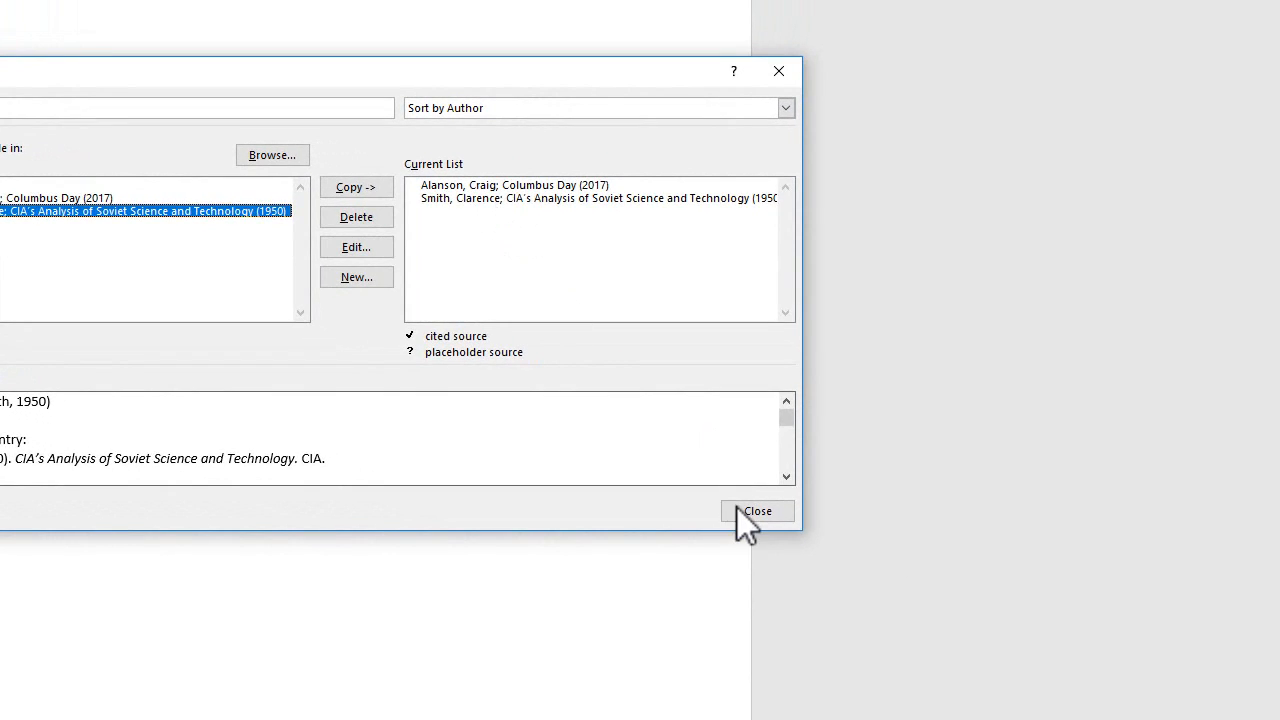
{"action": "left_click", "coordinate": [757, 511]}
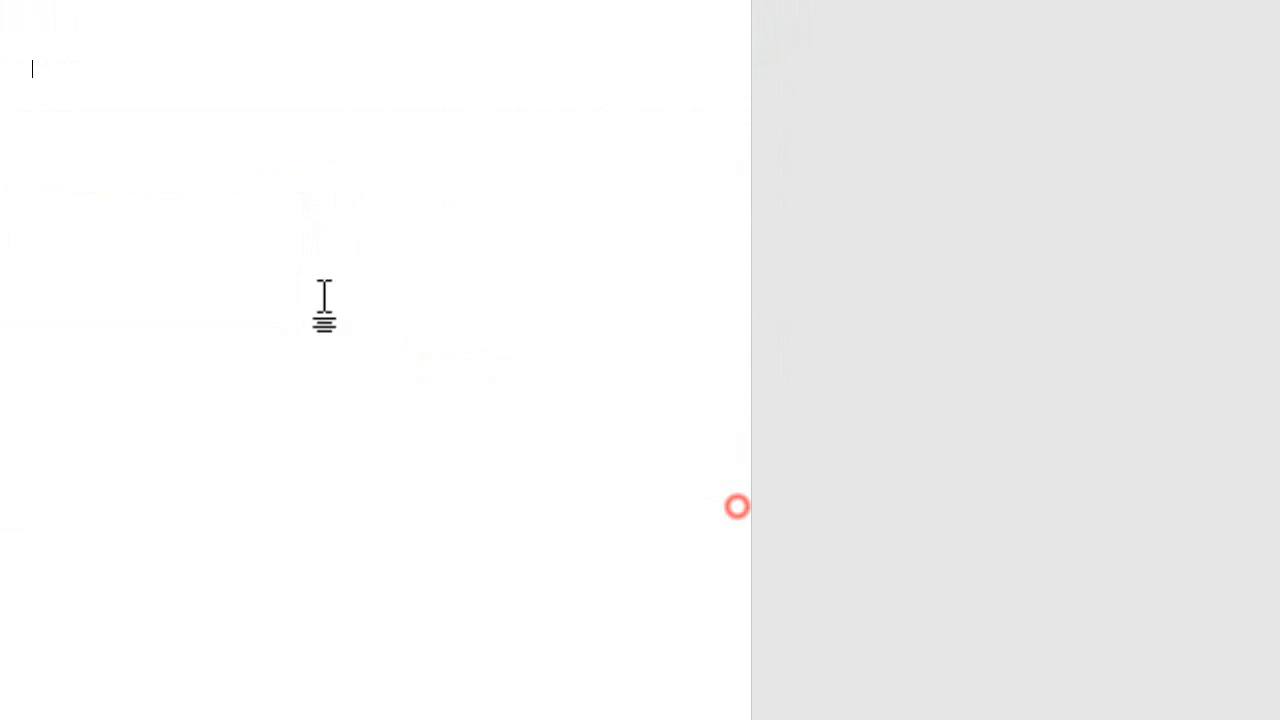
Look through the available citation styles without changing the current one.
{"action": "left_click", "coordinate": [68, 63]}
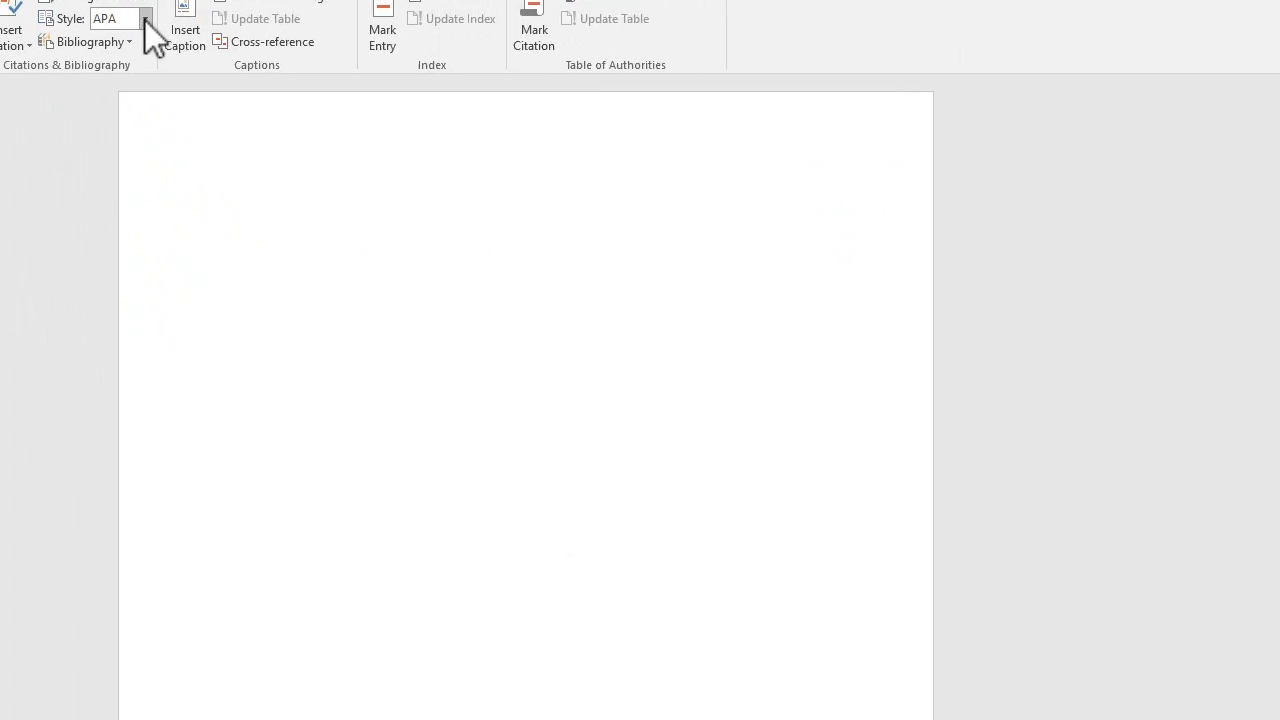
{"action": "left_click", "coordinate": [267, 103]}
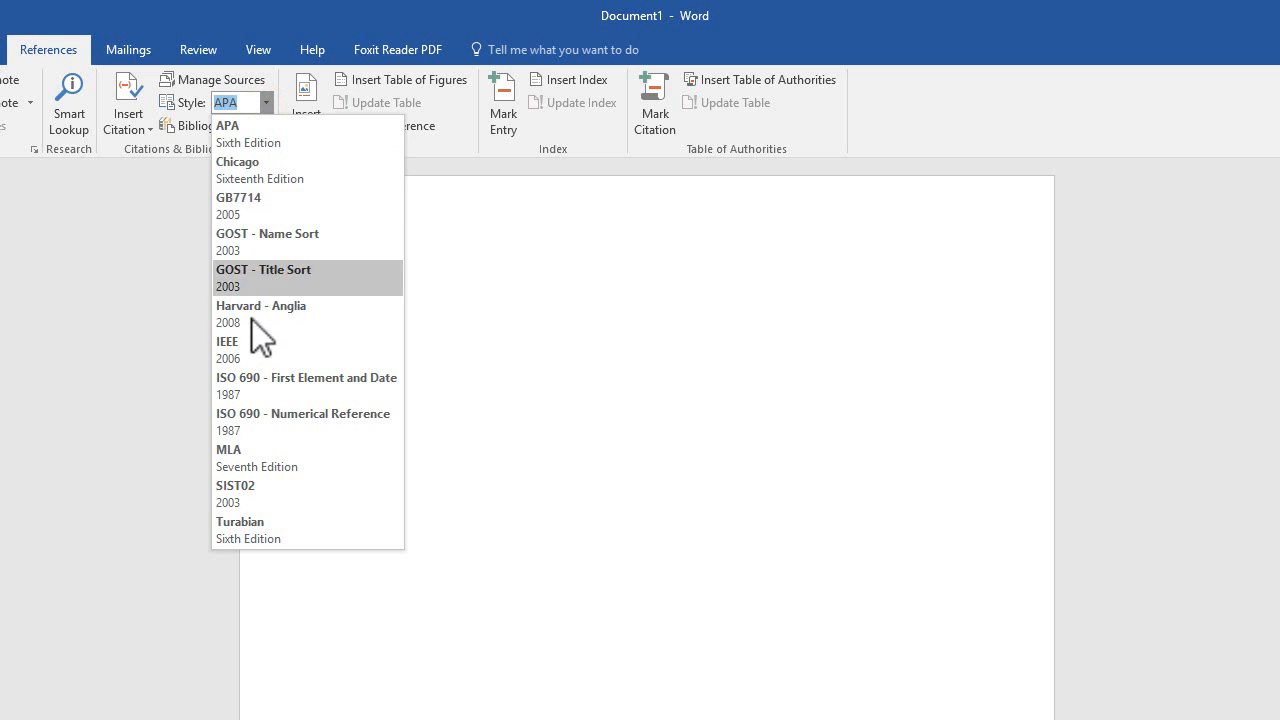
{"action": "left_click", "coordinate": [63, 339]}
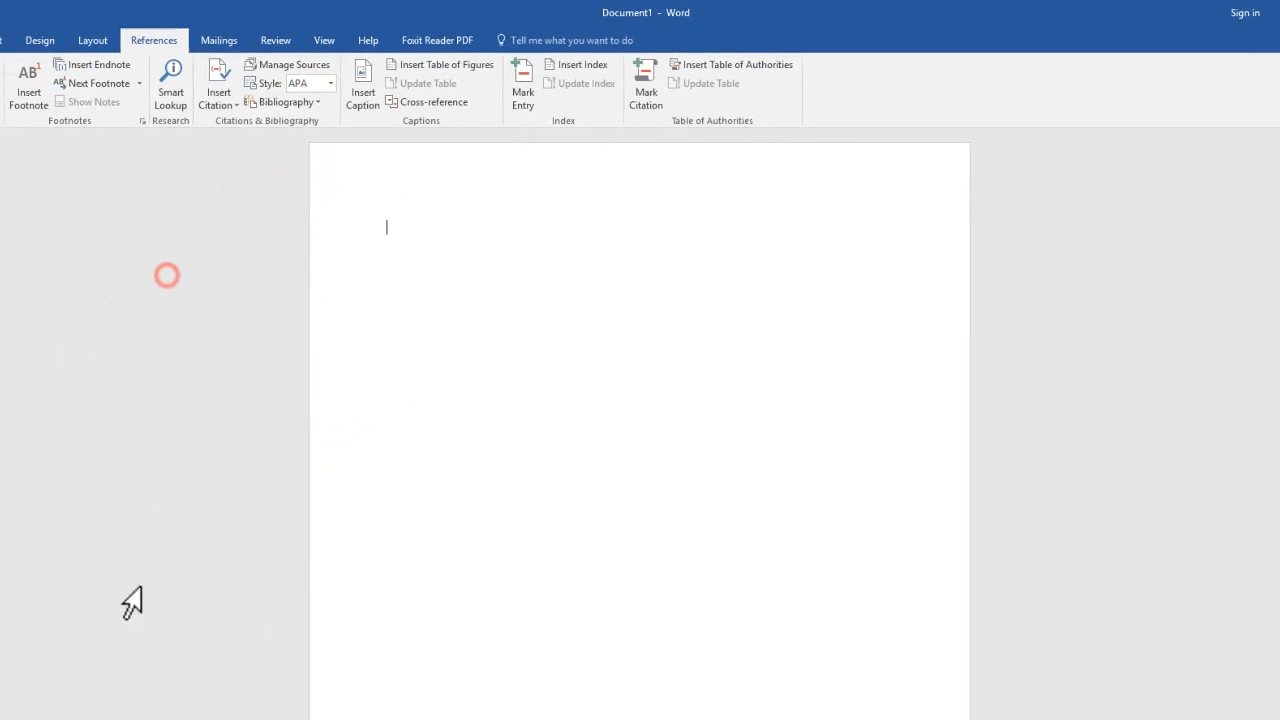
Copy "By the 1950s it was clear that the USSR possessed both nuclear" from the PDF in Chrome and paste it into the Word document.
{"action": "left_click", "coordinate": [147, 707]}
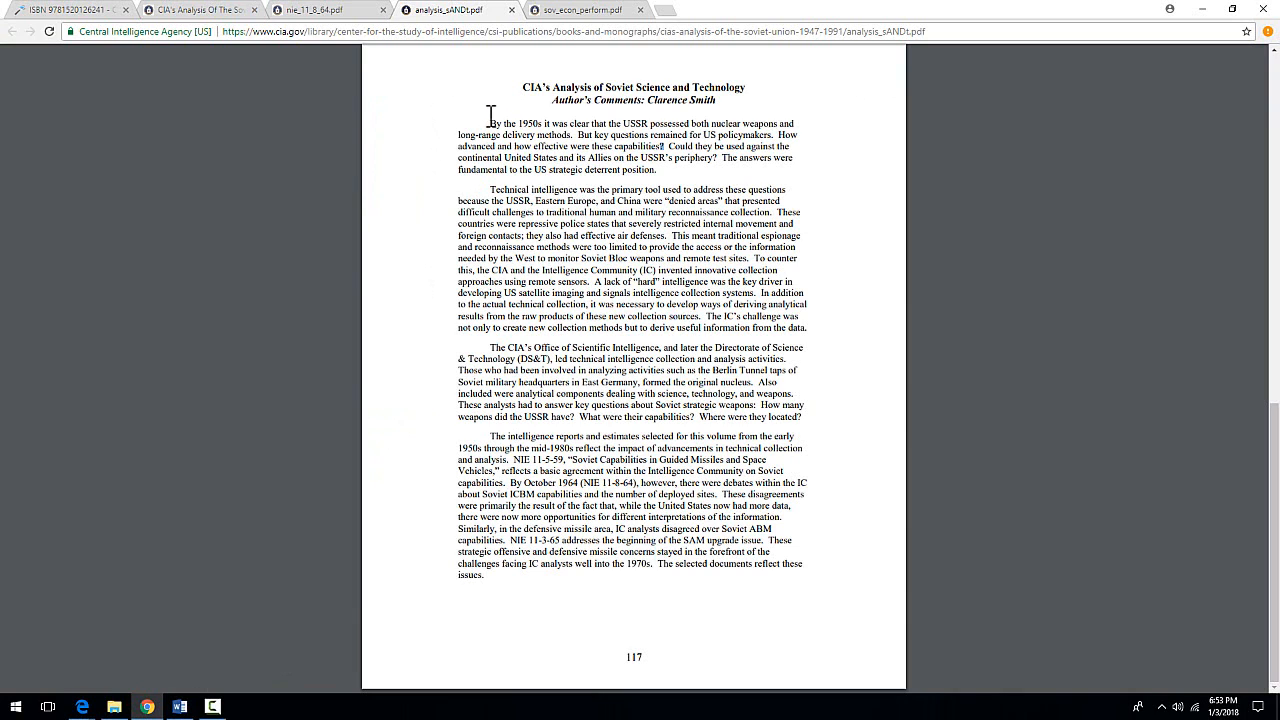
{"action": "left_click_drag", "start_coordinate": [490, 118], "coordinate": [746, 125]}
{"action": "right_click", "coordinate": [748, 130]}
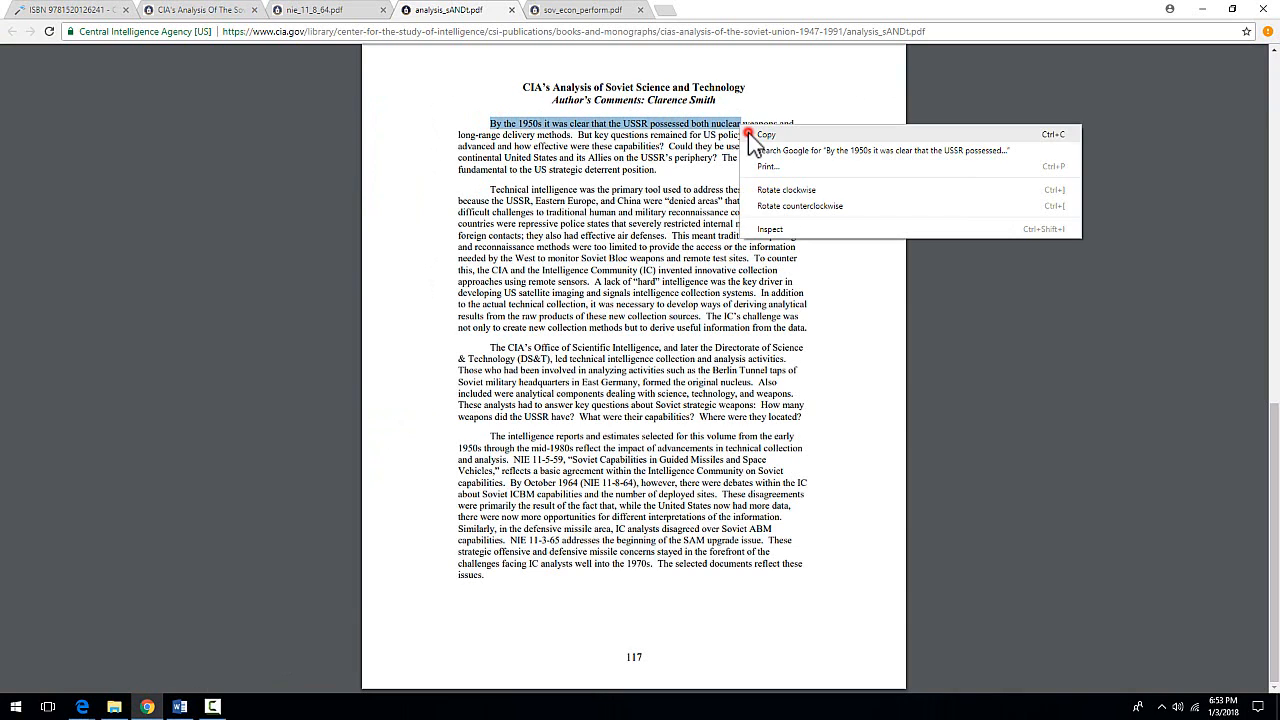
{"action": "left_click", "coordinate": [762, 135]}
{"action": "left_click", "coordinate": [180, 706]}
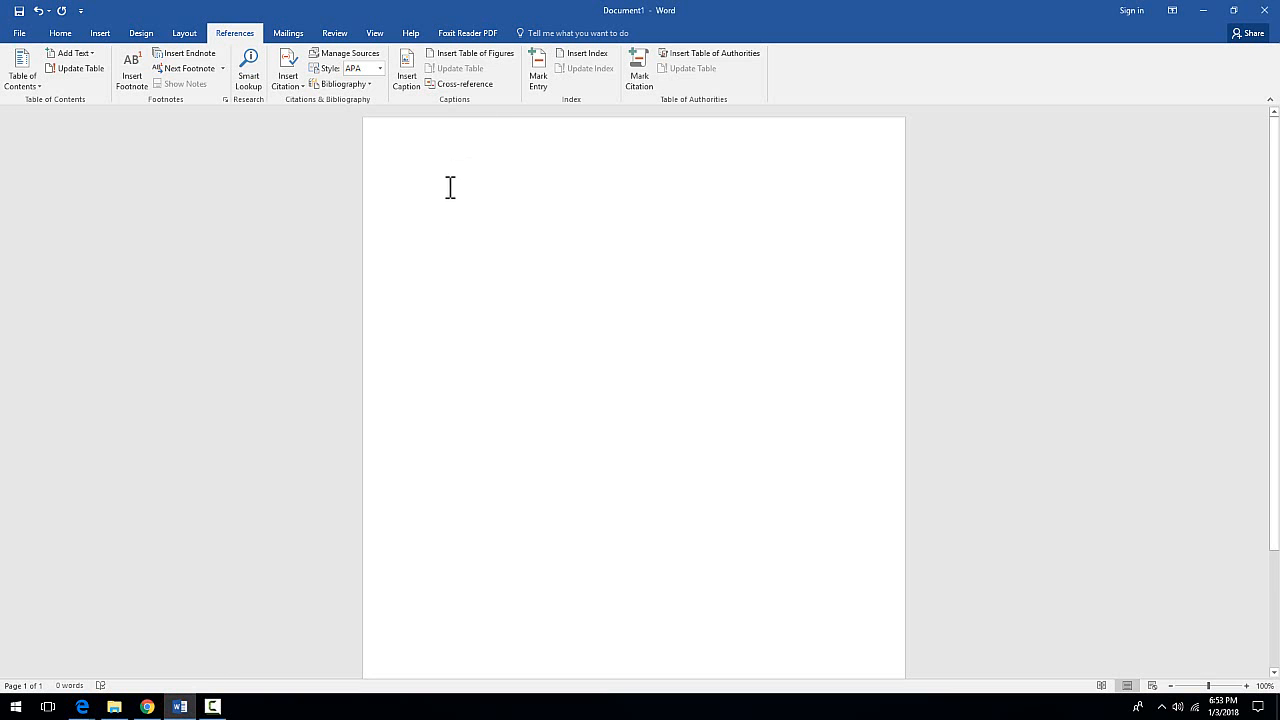
{"action": "right_click", "coordinate": [450, 188]}
{"action": "left_click", "coordinate": [479, 250]}
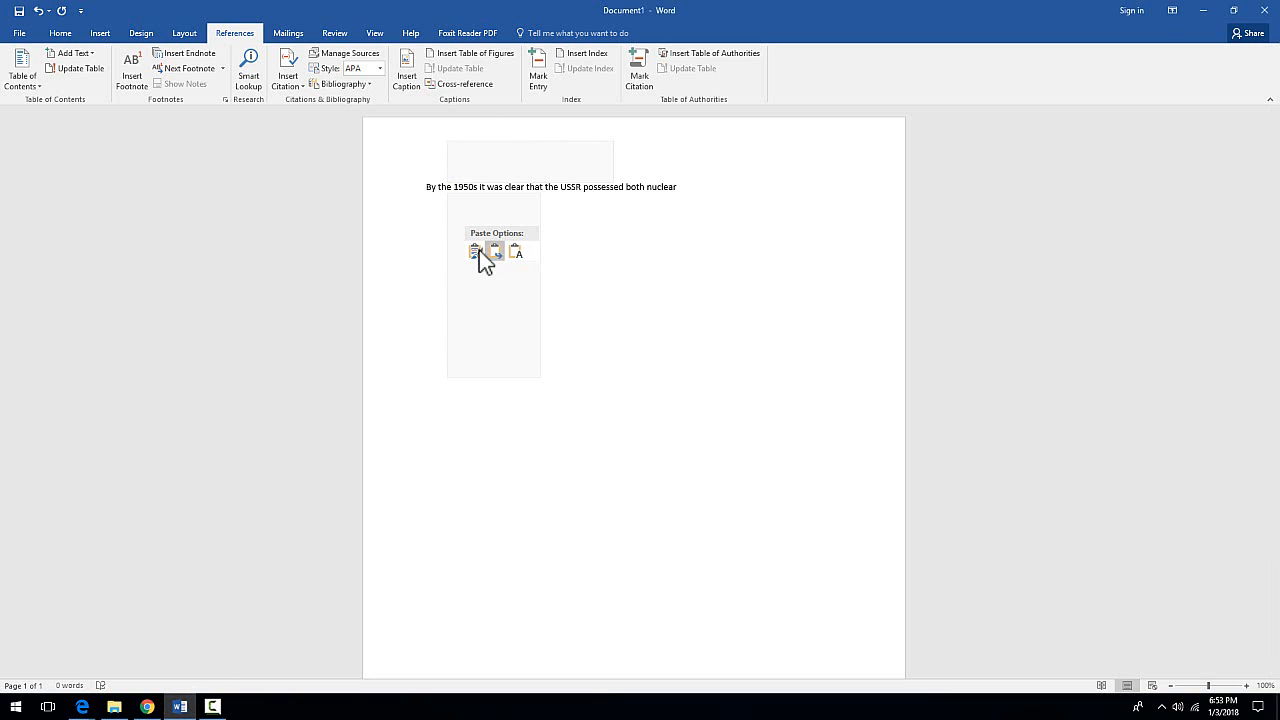
{"action": "left_click", "coordinate": [475, 254]}
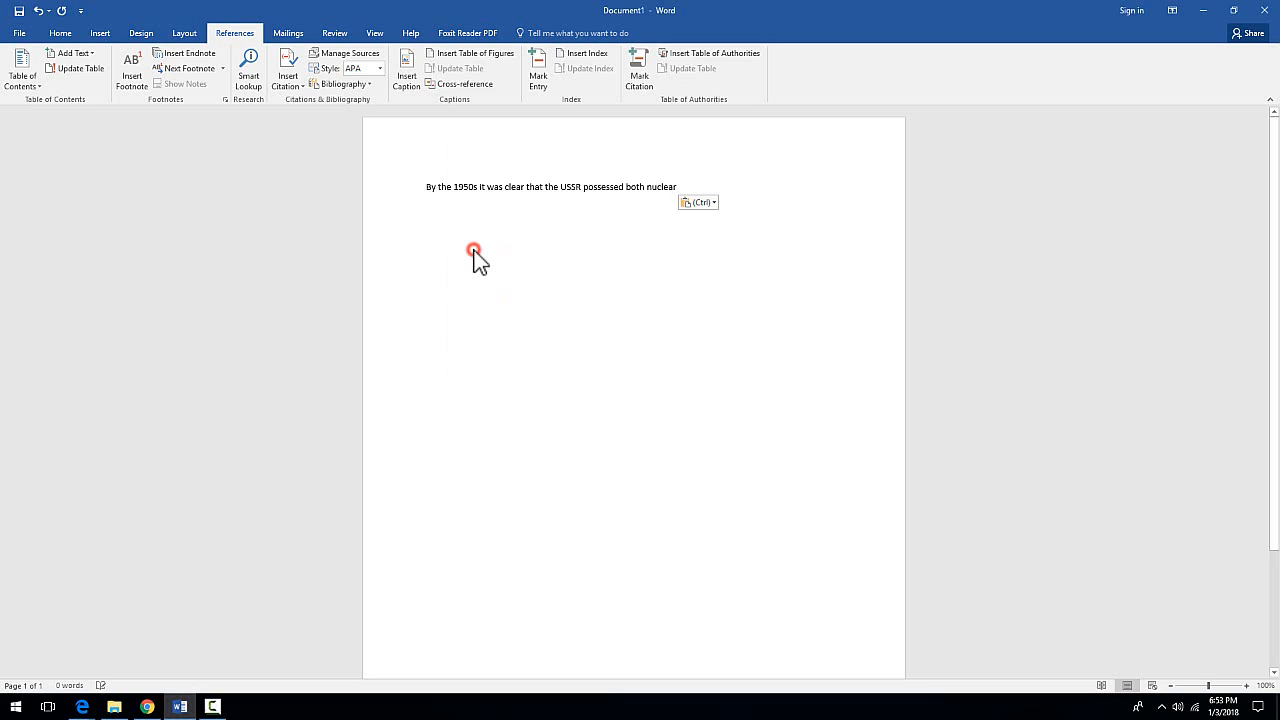
Enclose the pasted sentence in double quotation marks.
{"action": "left_click", "coordinate": [428, 186]}
{"action": "type", "text": "\""}
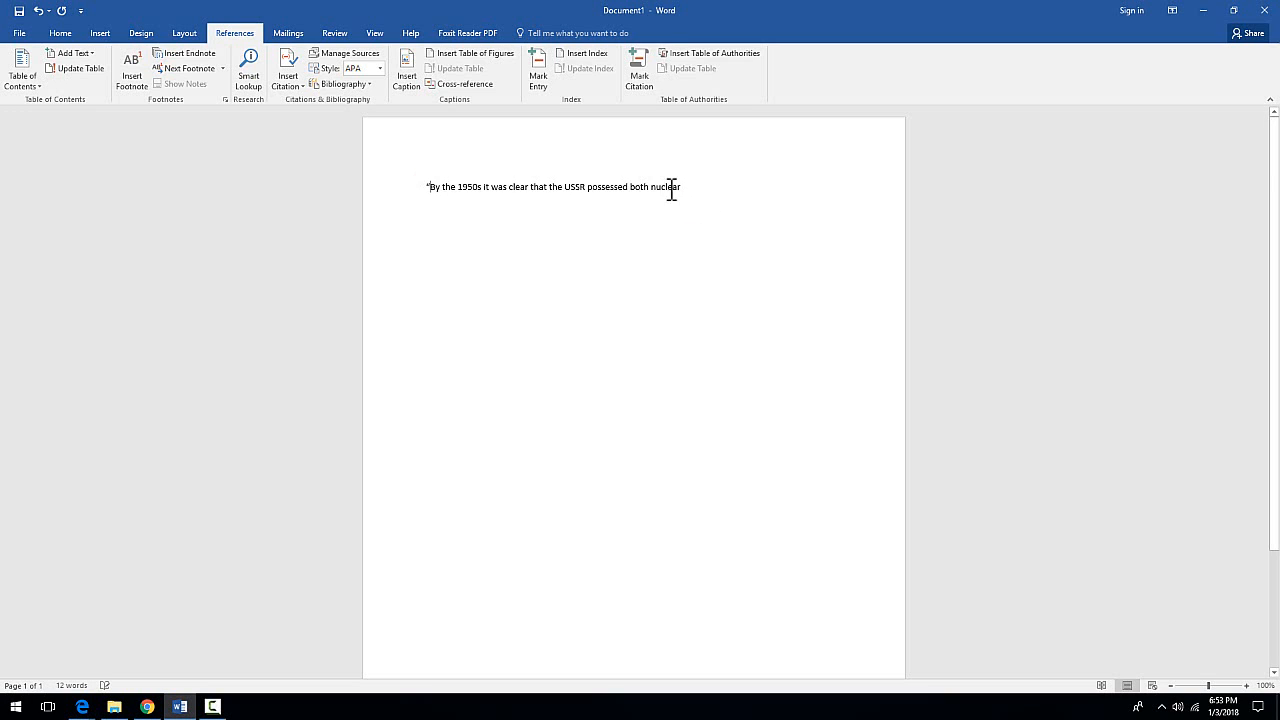
{"action": "left_click", "coordinate": [686, 187]}
{"action": "type", "text": "\""}
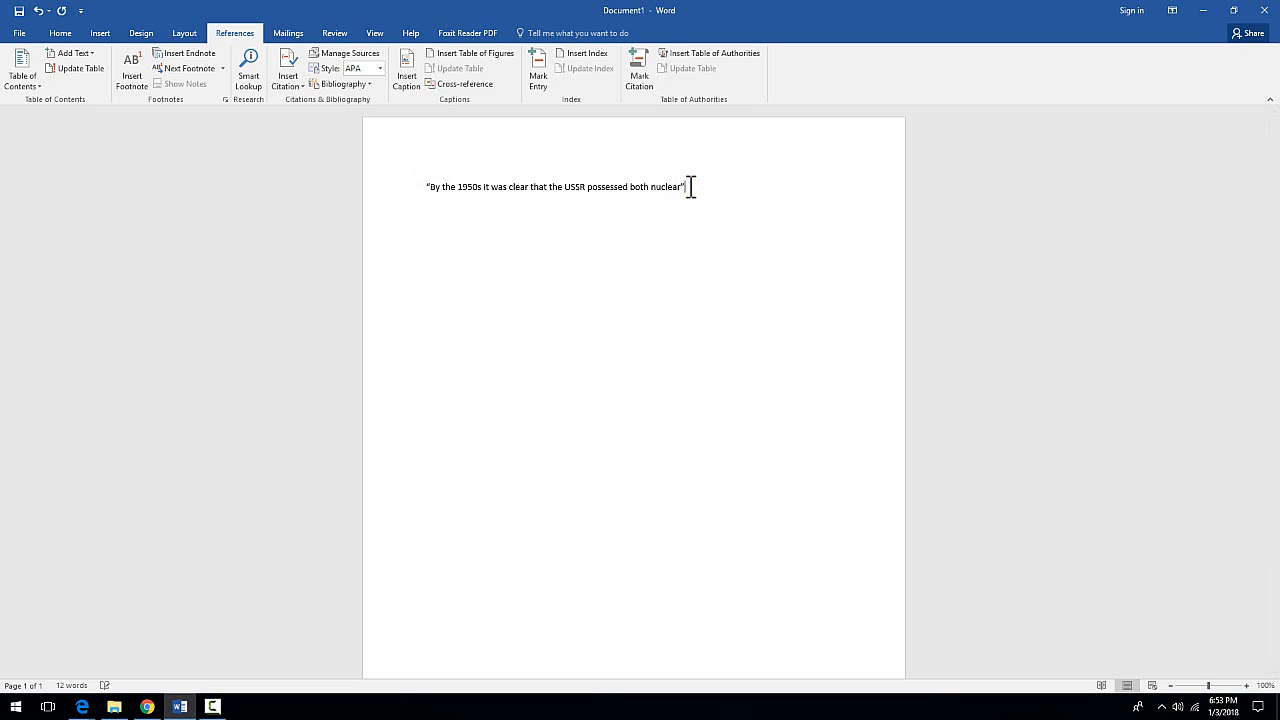
Insert a footnote after the quotation and add a citation of CIA's Analysis of Soviet Science and Technology (1950) to it.
{"action": "left_click", "coordinate": [133, 75]}
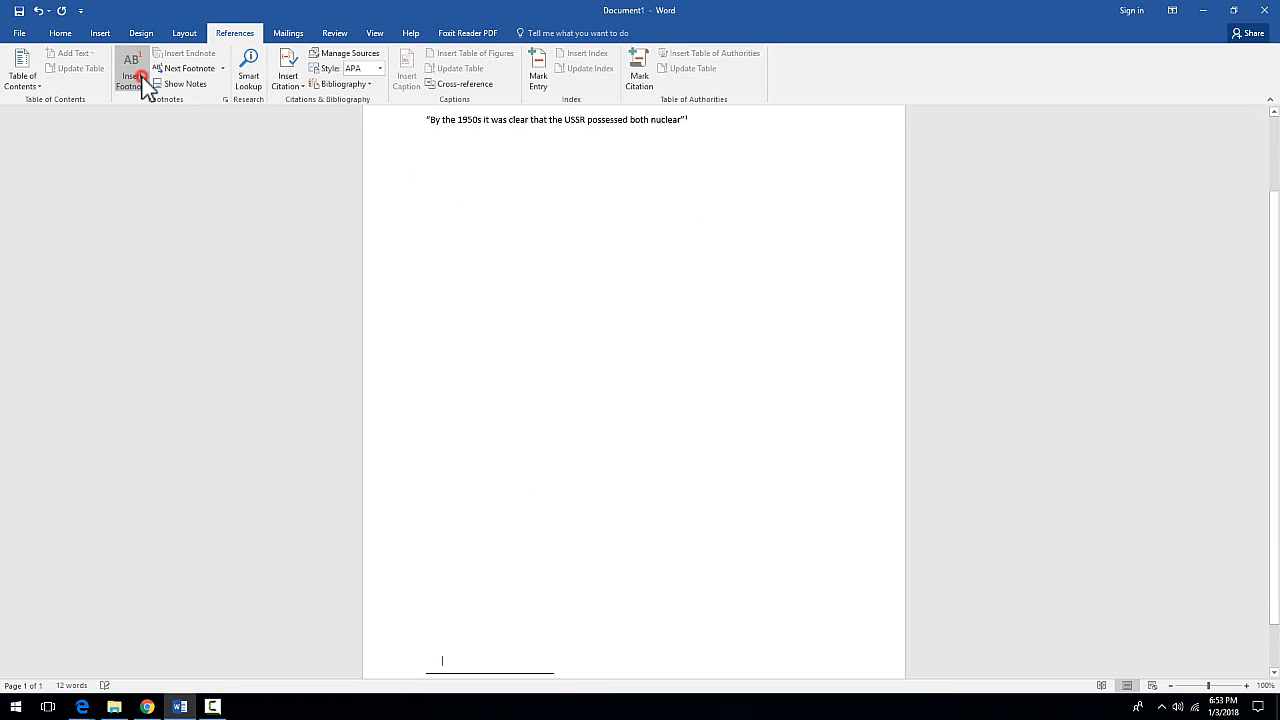
{"action": "scroll", "coordinate": [543, 334], "scroll_direction": "up", "scroll_amount": 5}
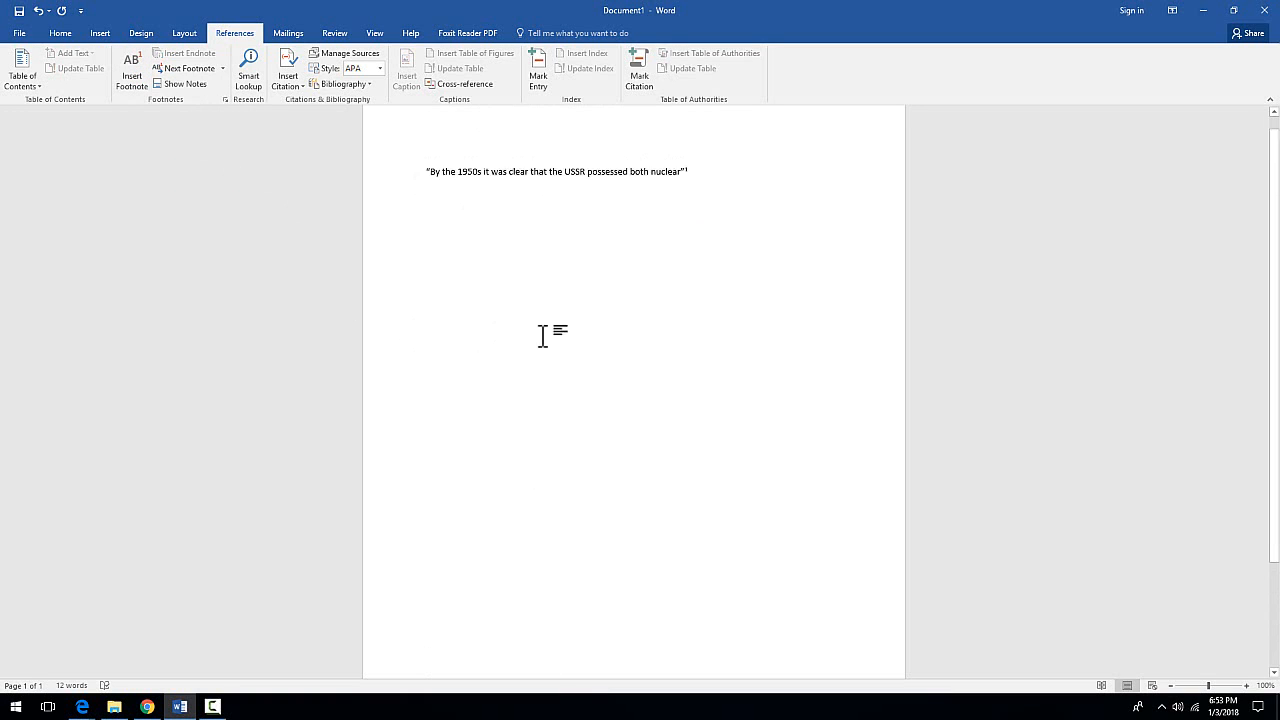
{"action": "double_click", "coordinate": [688, 186]}
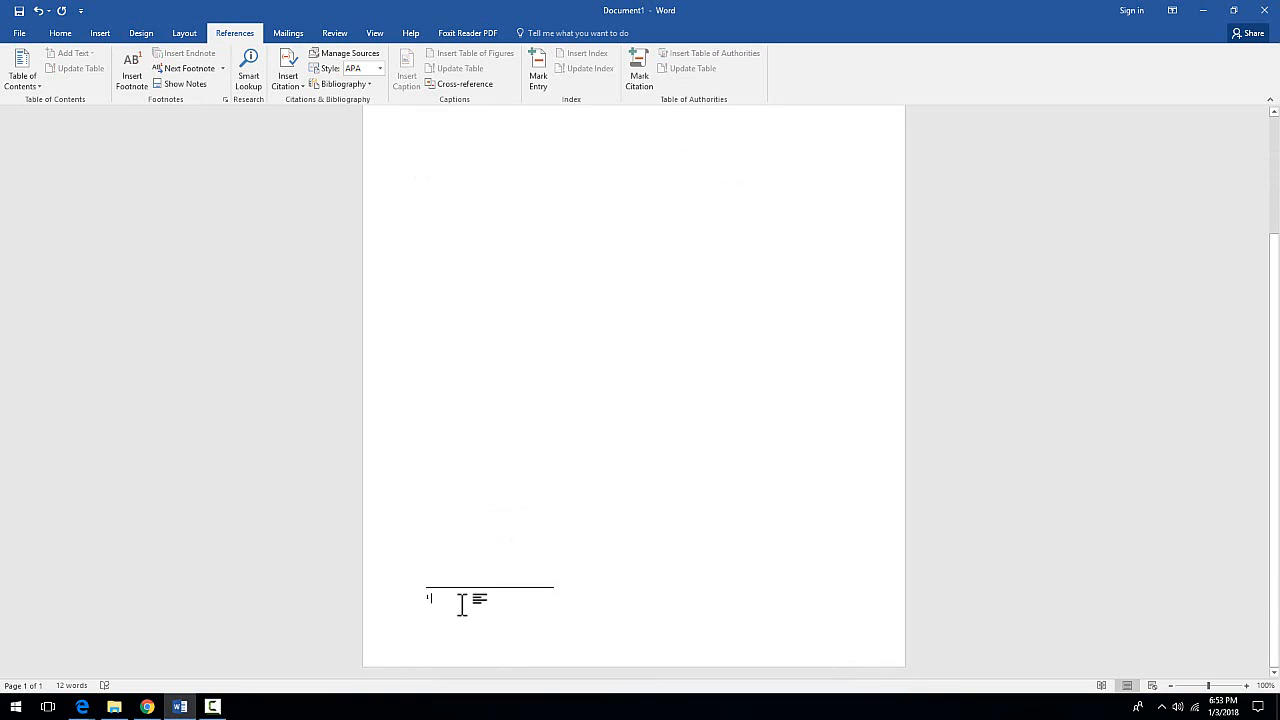
{"action": "left_click", "coordinate": [297, 86]}
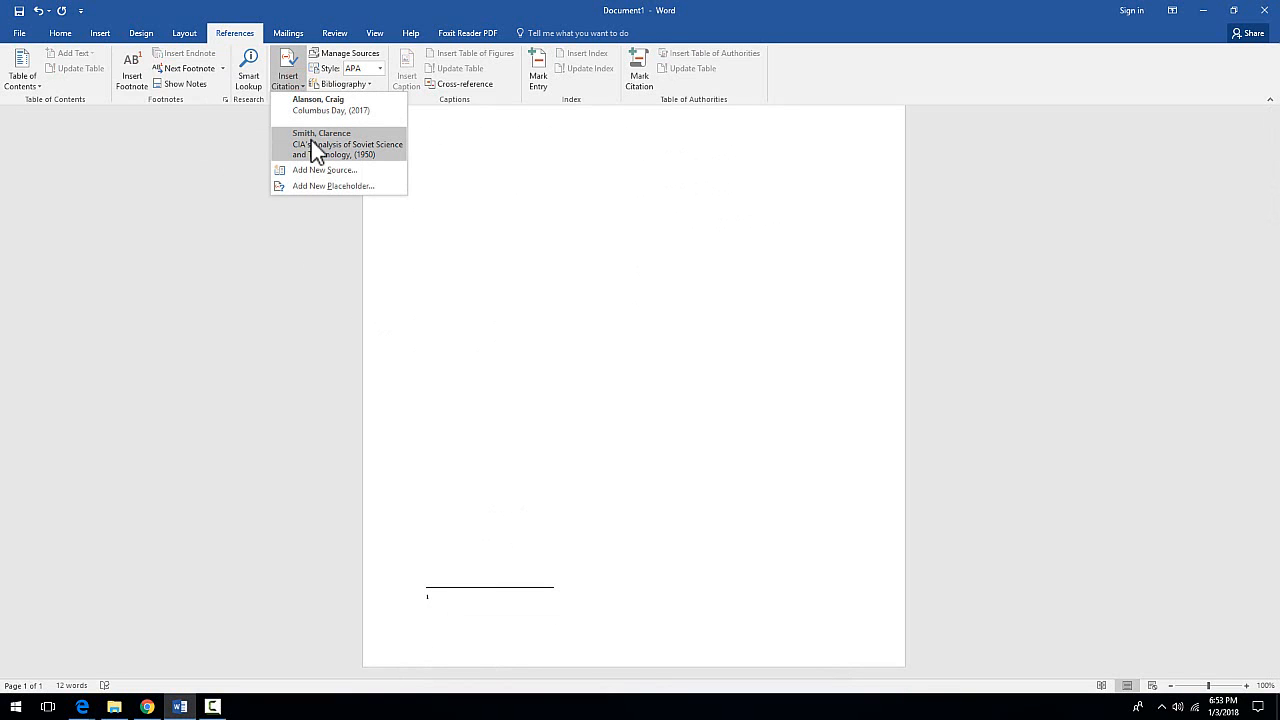
{"action": "left_click", "coordinate": [311, 143]}
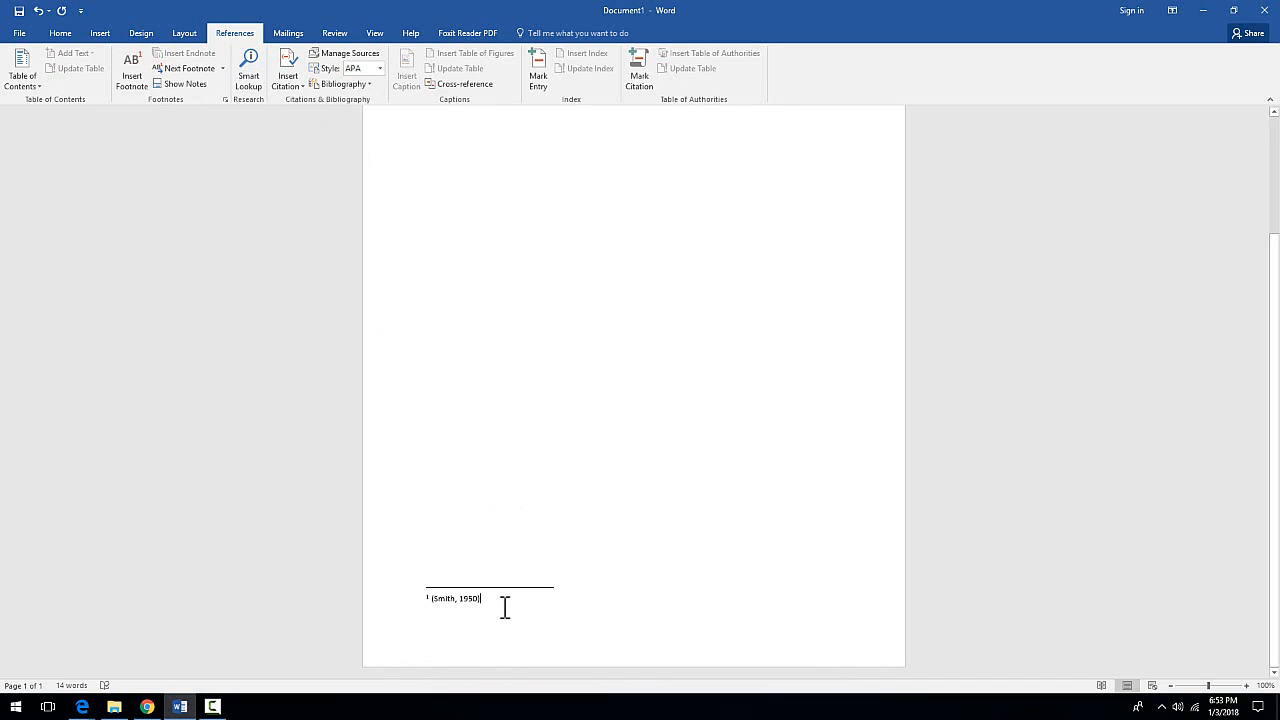
Try adding the page label "Pg" after the citation in the footnote.
{"action": "scroll", "coordinate": [505, 607], "scroll_direction": "up", "scroll_amount": 1}
{"action": "scroll", "coordinate": [505, 607], "scroll_direction": "down", "scroll_amount": 1}
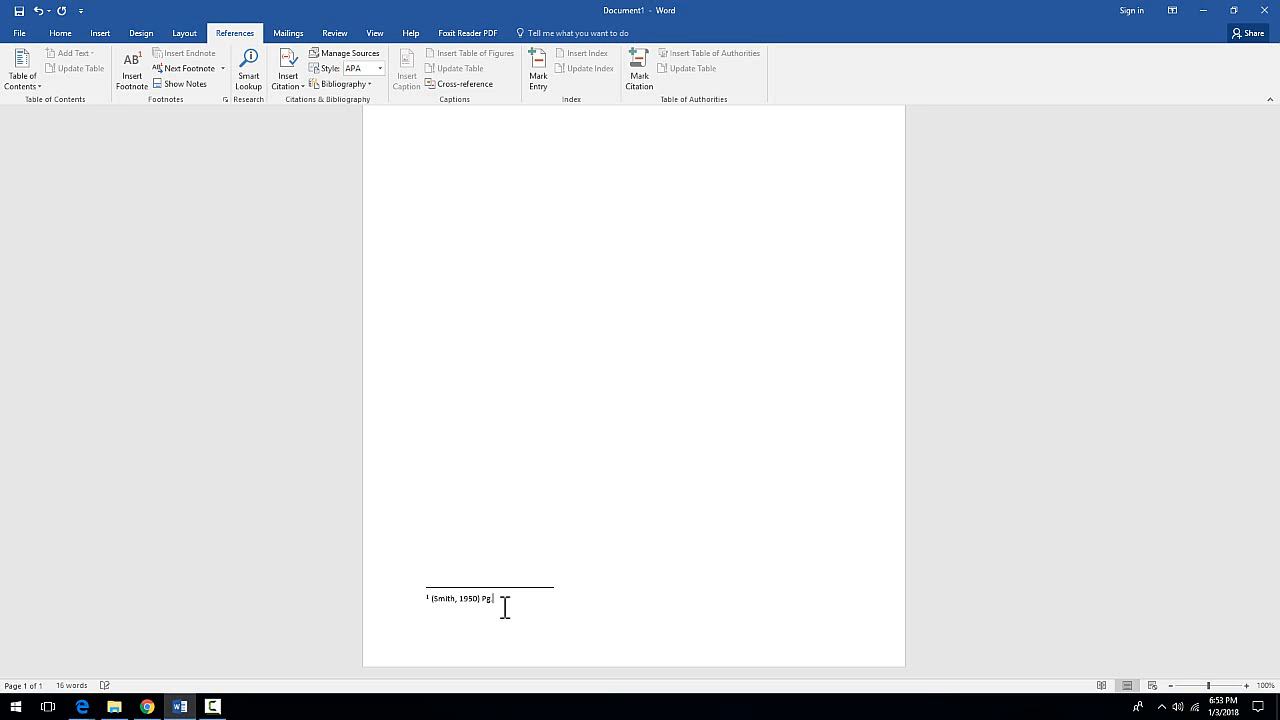
{"action": "left_click", "coordinate": [455, 600]}
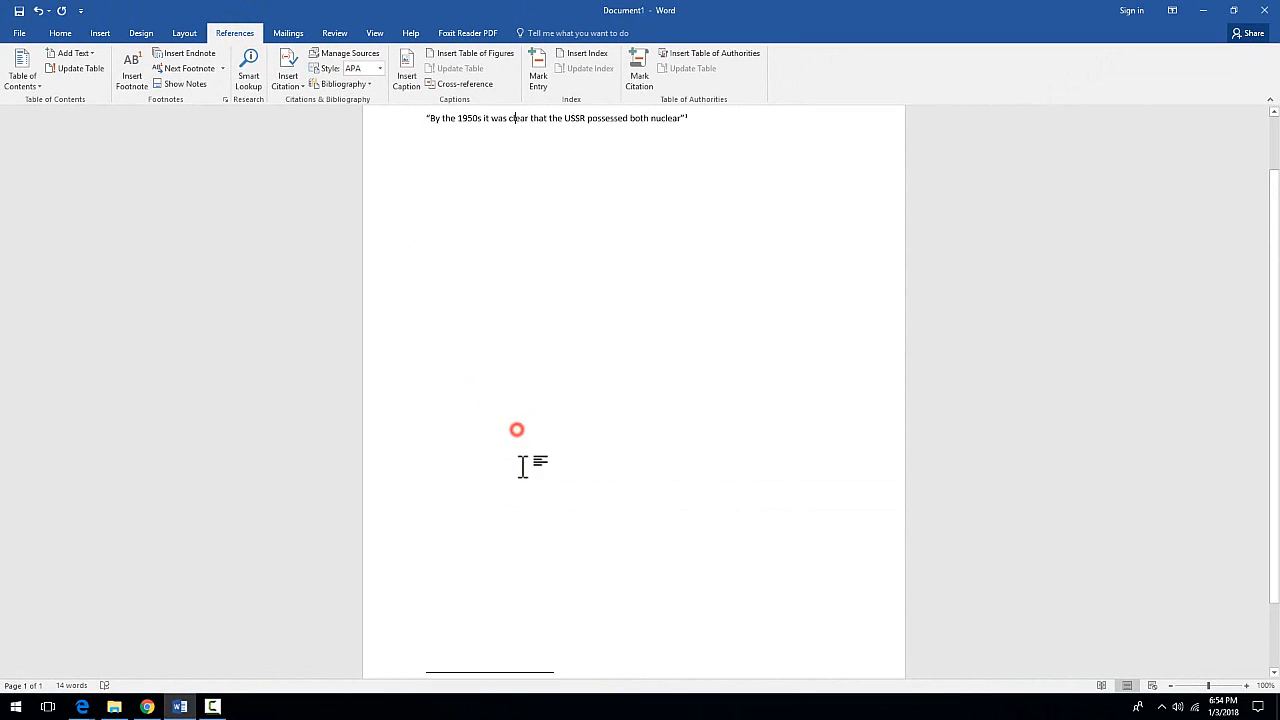
Add blank space below the citation in the footnote area.
{"action": "scroll", "coordinate": [511, 505], "scroll_direction": "down", "scroll_amount": 2}
{"action": "scroll", "coordinate": [528, 277], "scroll_direction": "up", "scroll_amount": 3}
{"action": "left_click", "coordinate": [719, 187]}
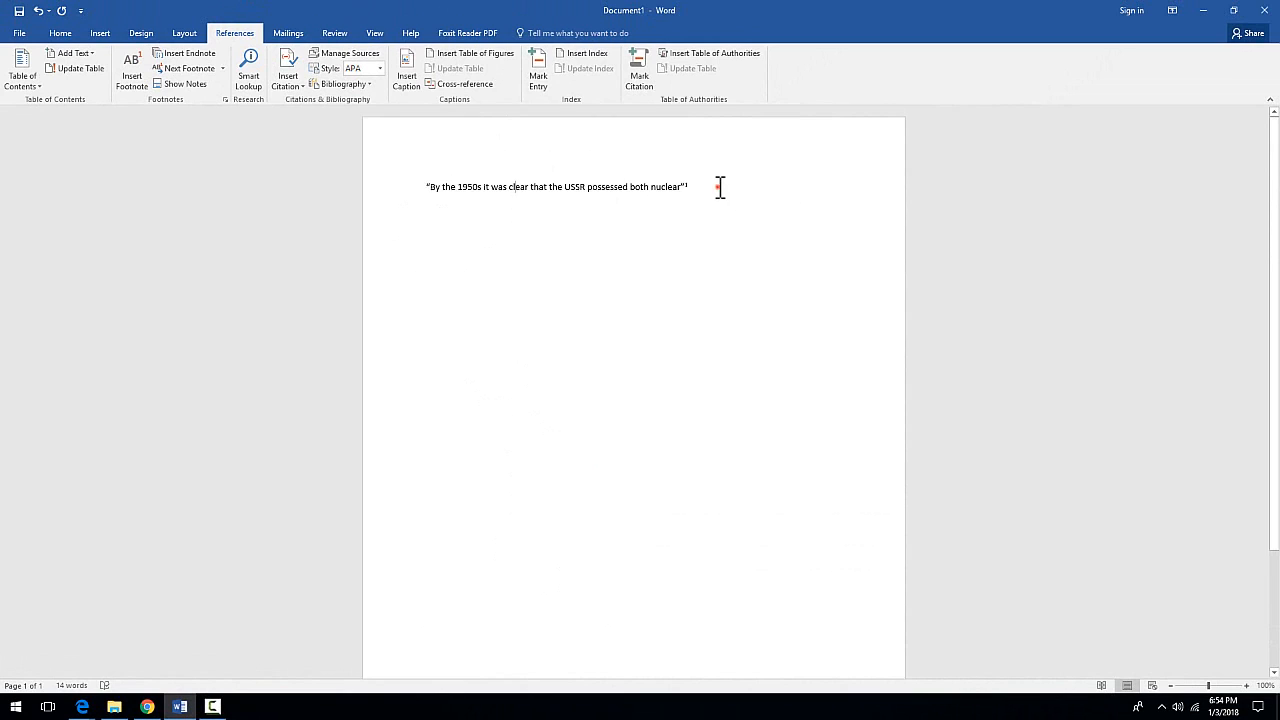
{"action": "scroll", "coordinate": [600, 400], "scroll_direction": "down", "scroll_amount": 3}
{"action": "left_click", "coordinate": [499, 590]}
{"action": "left_click", "coordinate": [578, 637]}
{"action": "scroll", "coordinate": [585, 620], "scroll_direction": "down", "scroll_amount": 2}
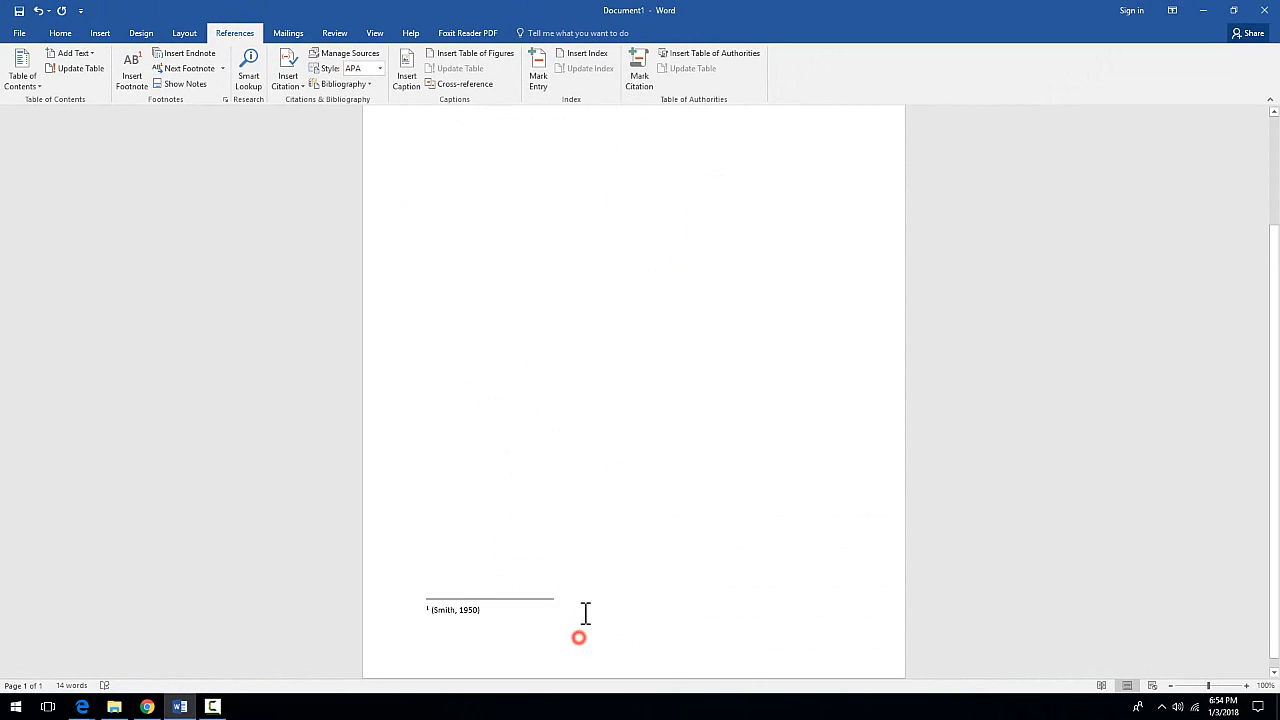
{"action": "key", "text": "Return"}
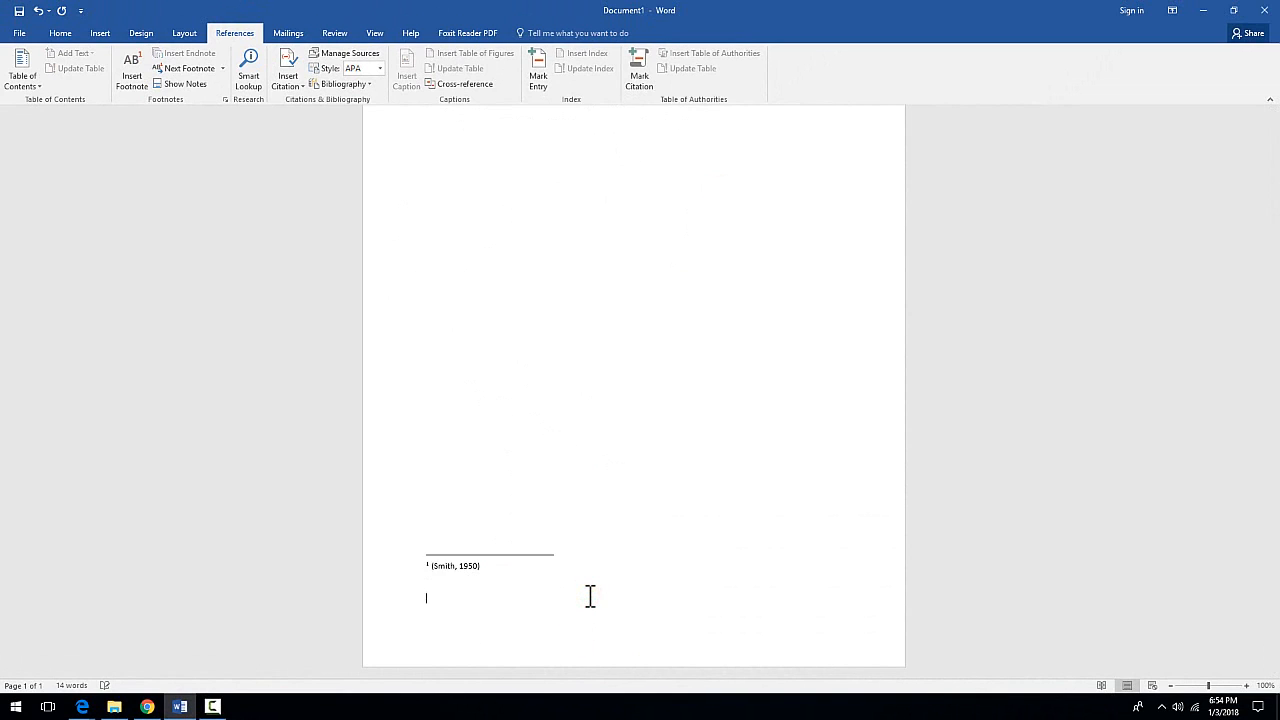
Leave several blank lines below the quotation and insert the built-in list of sources titled Bibliography there.
{"action": "left_click", "coordinate": [461, 418]}
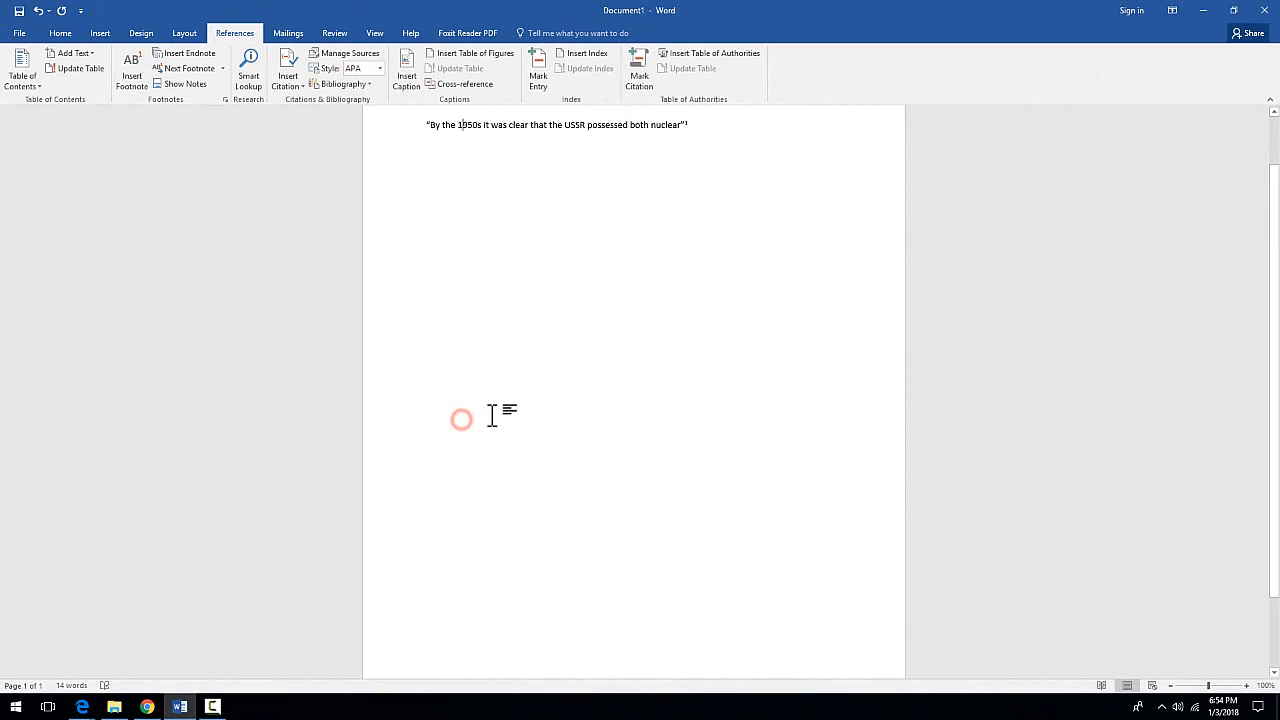
{"action": "scroll", "coordinate": [688, 272], "scroll_direction": "down", "scroll_amount": 2}
{"action": "scroll", "coordinate": [680, 300], "scroll_direction": "up", "scroll_amount": 3}
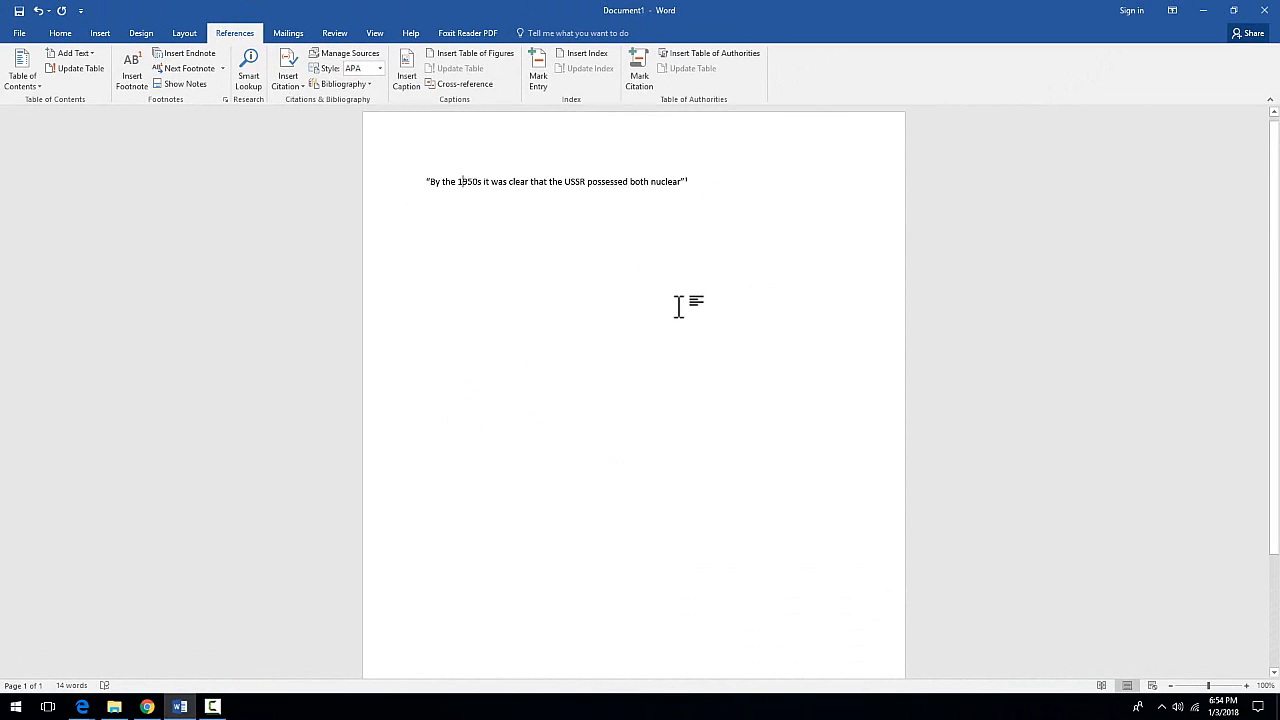
{"action": "left_click", "coordinate": [720, 228]}
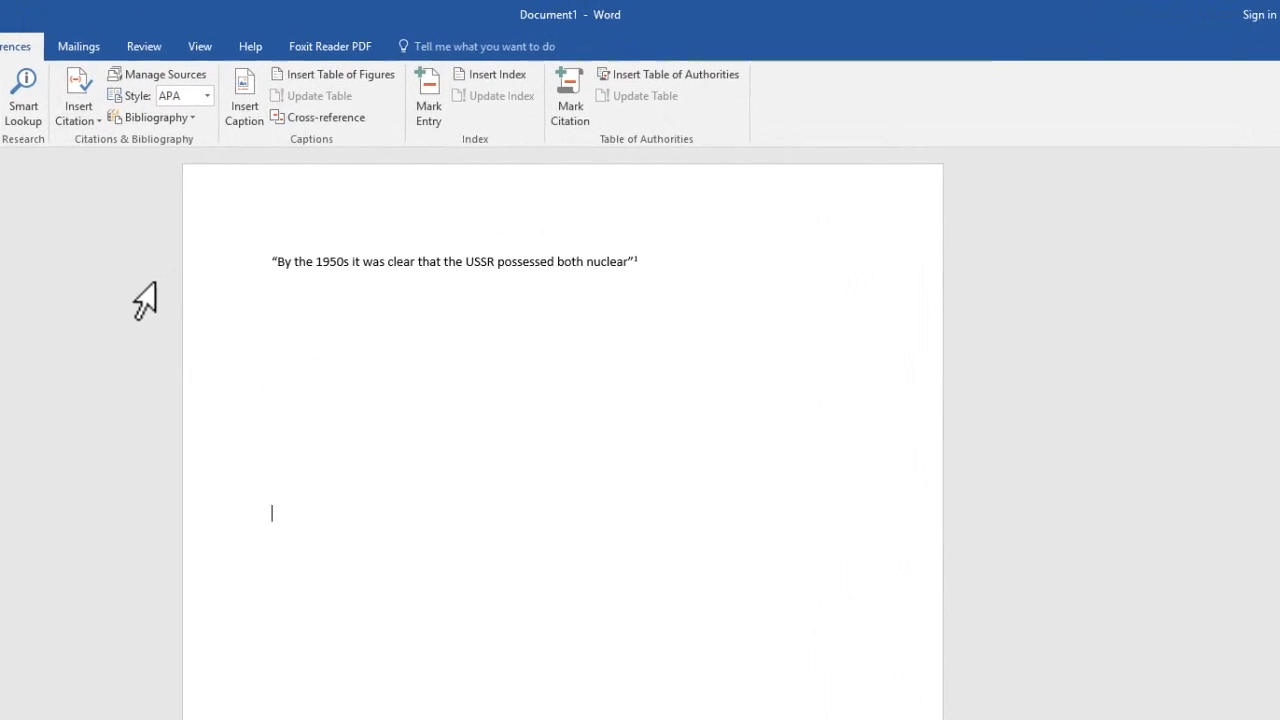
{"action": "left_click", "coordinate": [128, 126]}
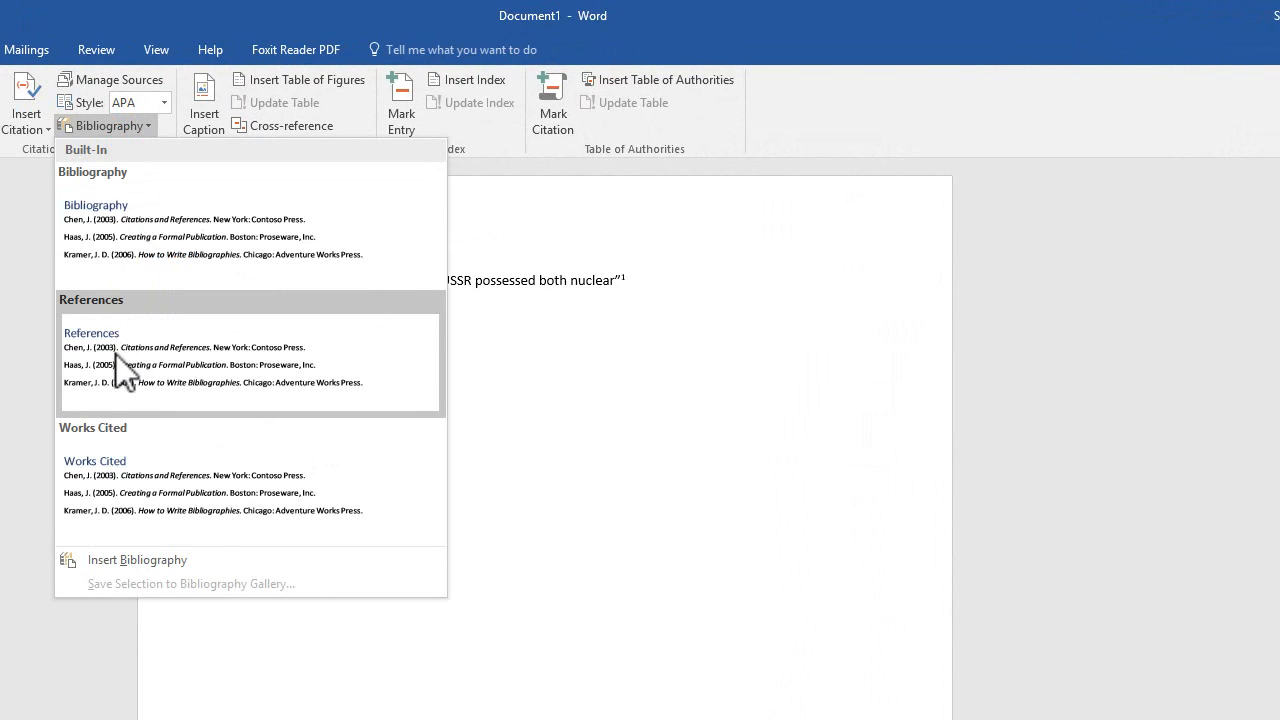
{"action": "left_click", "coordinate": [142, 241]}
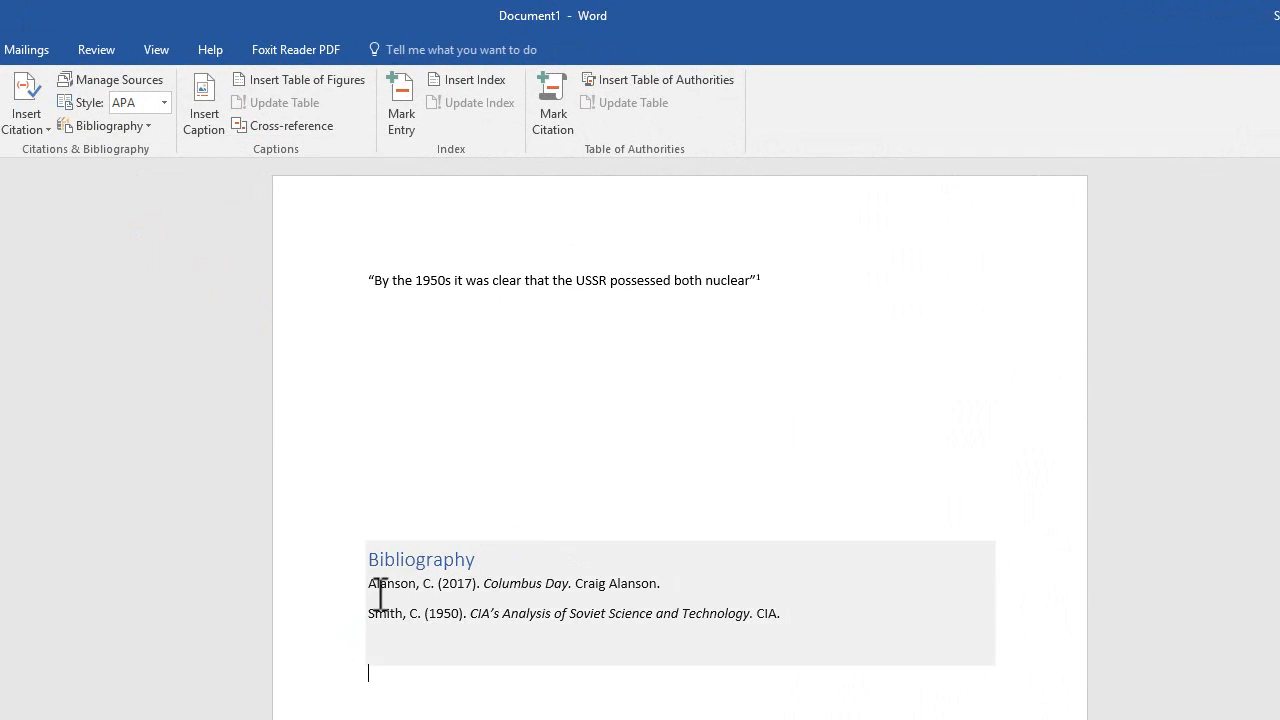